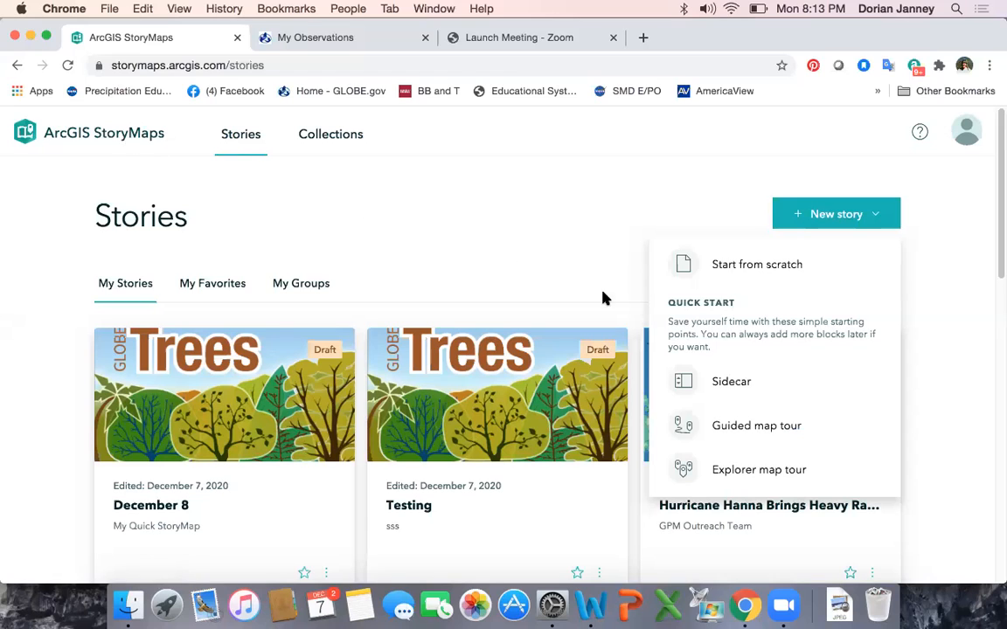
Step: Create a new Sidecar story titled "December 8, 2020" with the subtitle "Showing folks how to make a StoryMap"
left_click(722, 384)
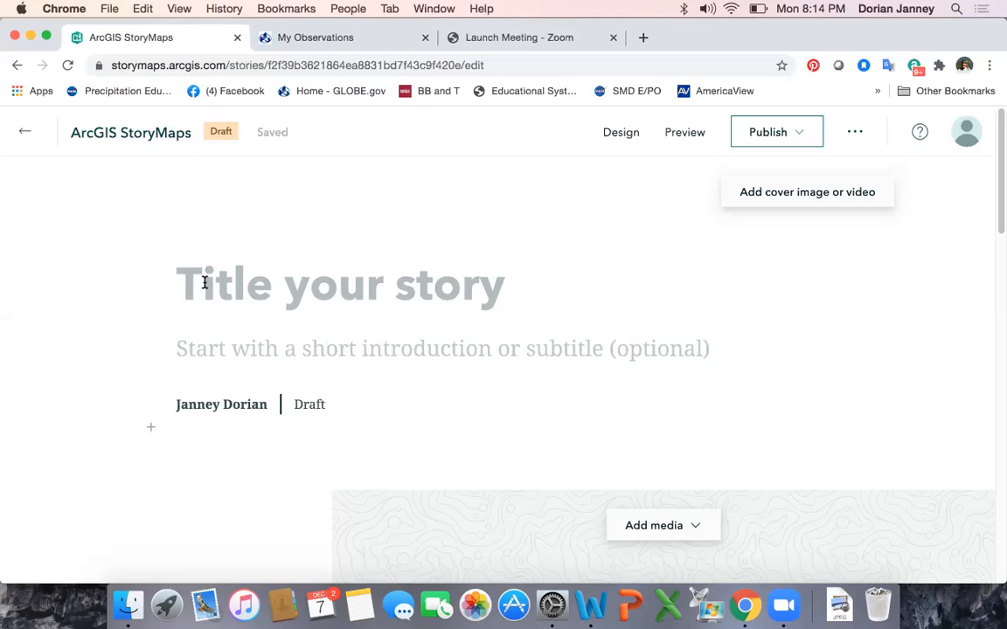
type("December 8, 2020")
left_click(214, 343)
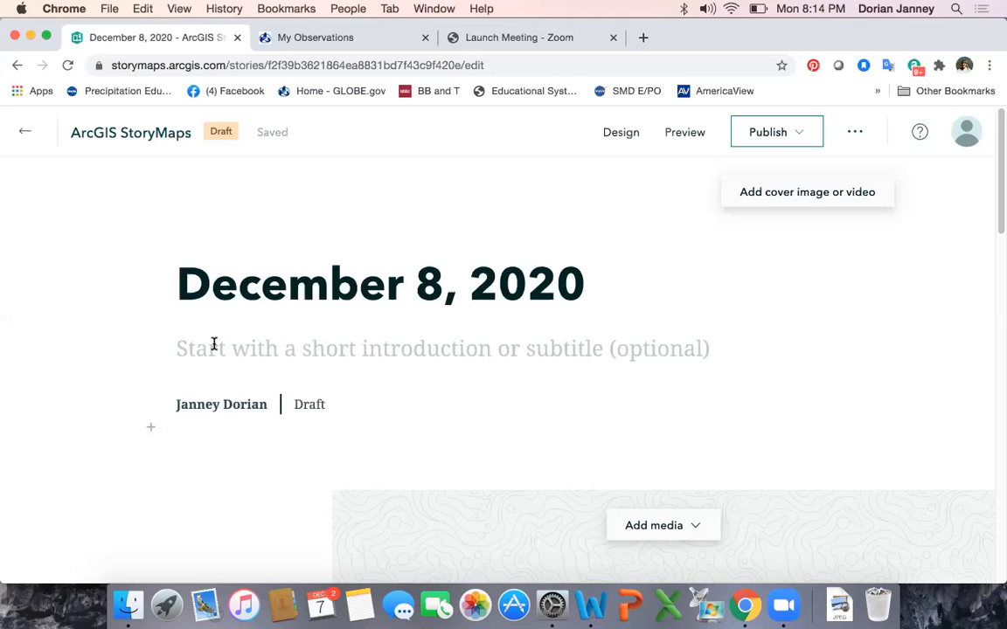
type("Showing fo")
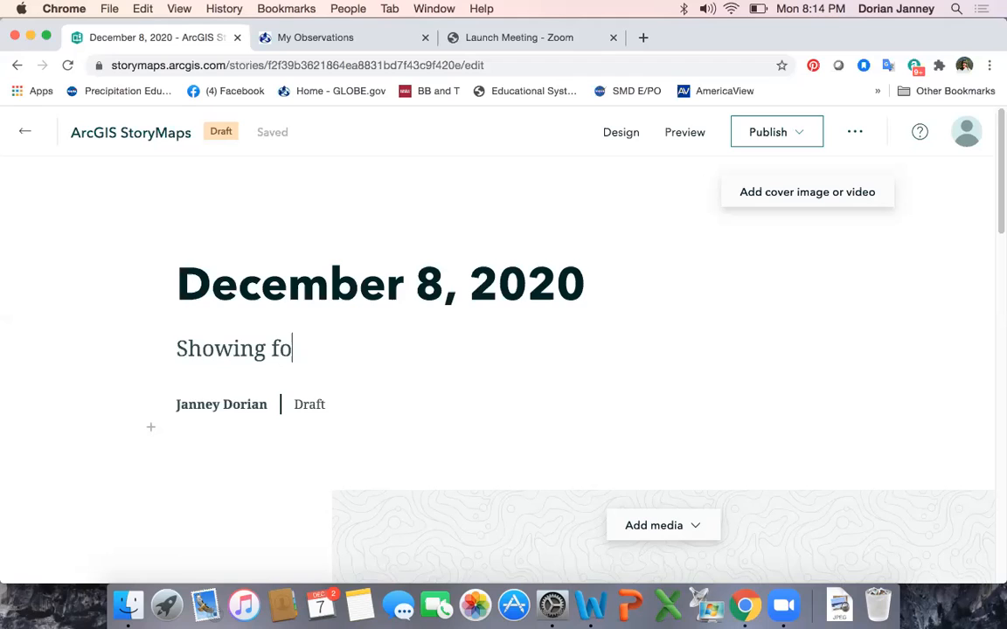
type("lks how to make ")
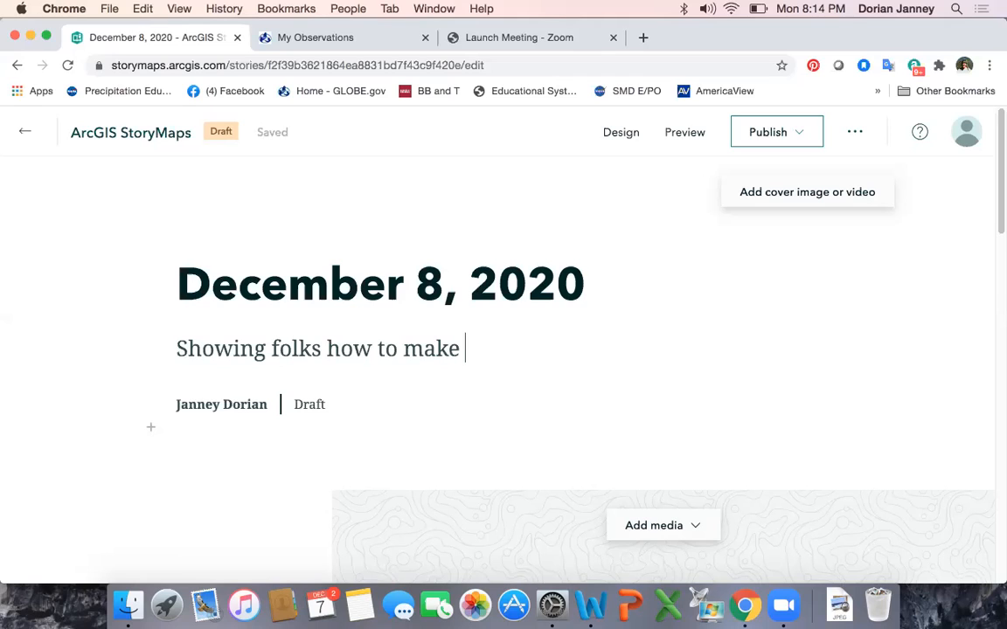
type("a StoryMap")
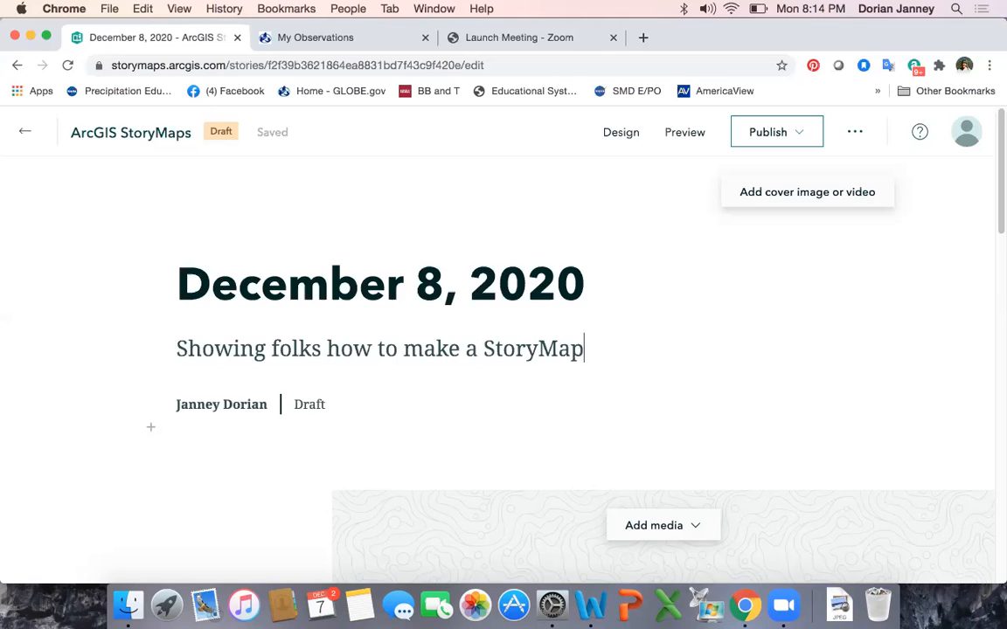
Step: Upload trees_selector (1).png from the Dec. 8 2020 copy folder as the story's cover image
scroll(550, 442, "down", 2)
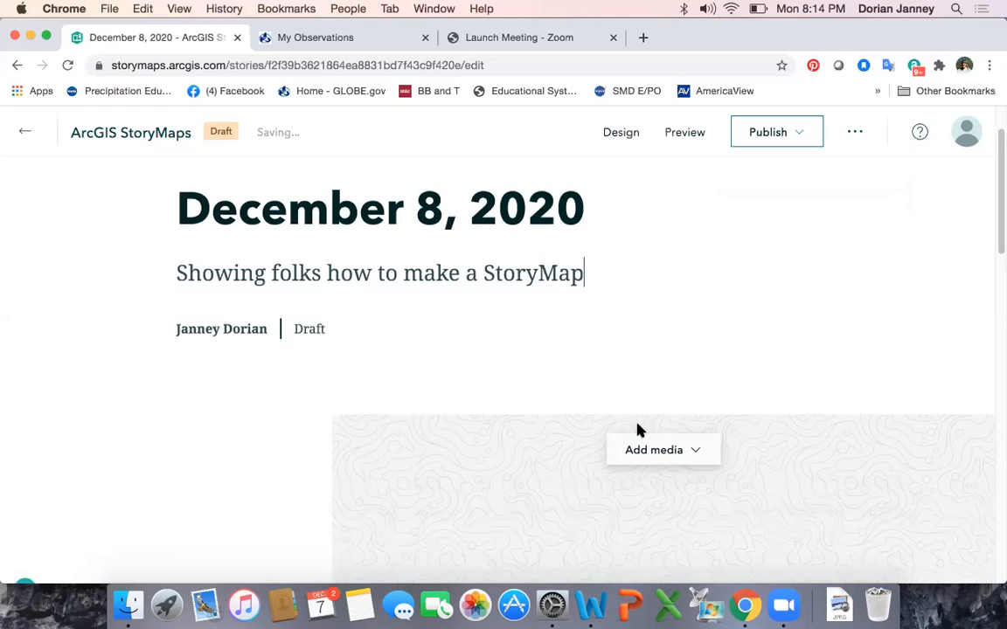
scroll(703, 226, "up", 2)
left_click(778, 193)
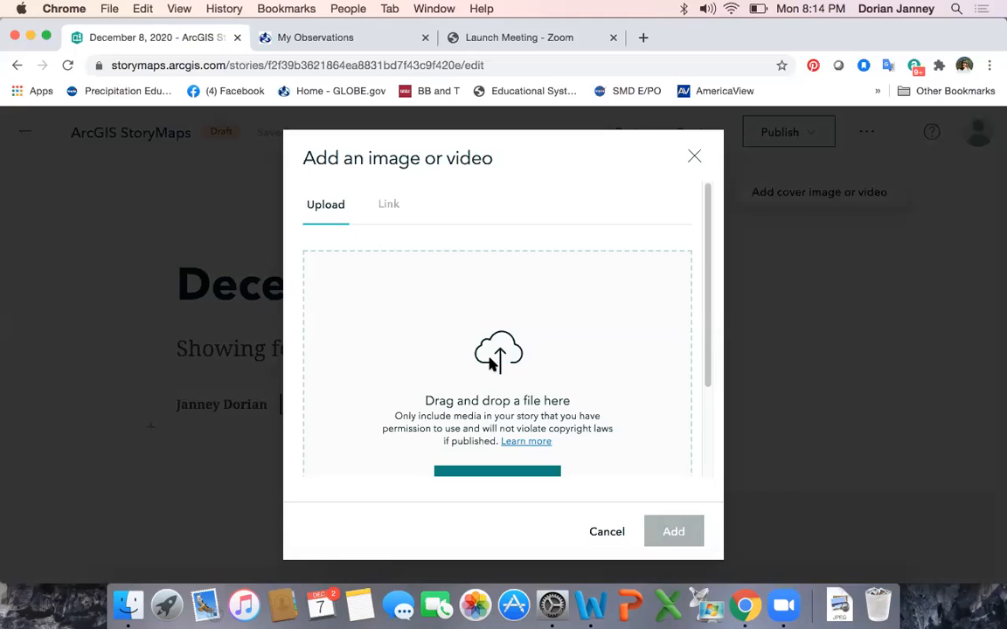
scroll(492, 364, "down", 3)
left_click(492, 362)
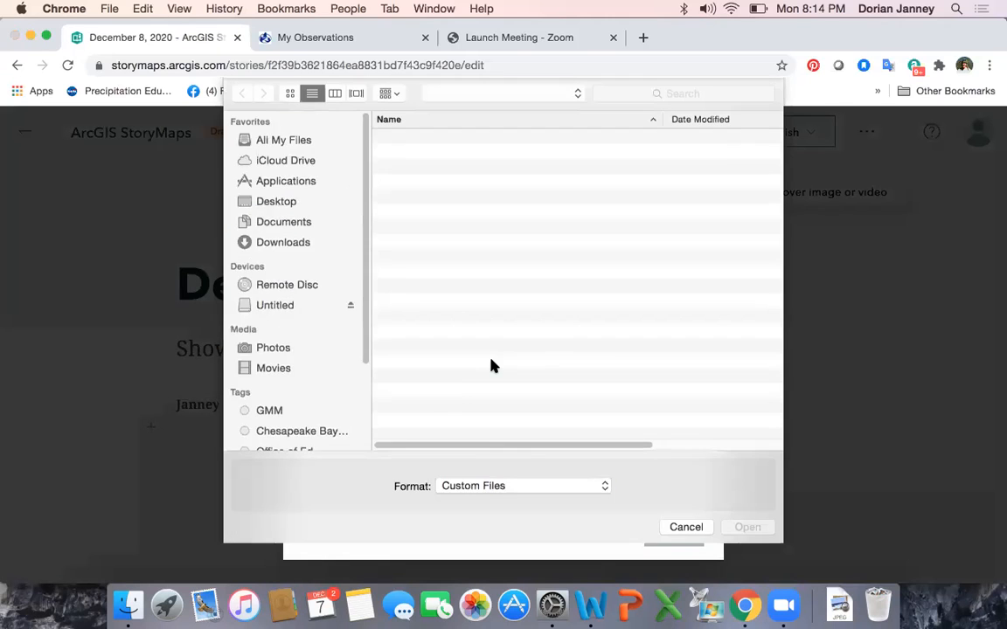
scroll(476, 333, "down", 5)
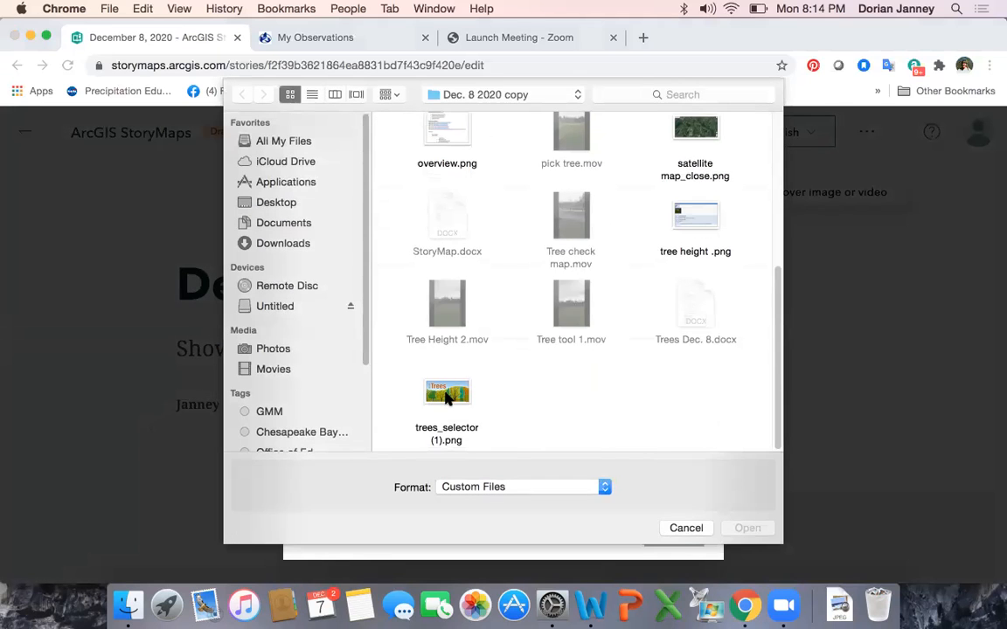
left_click(447, 395)
left_click(737, 527)
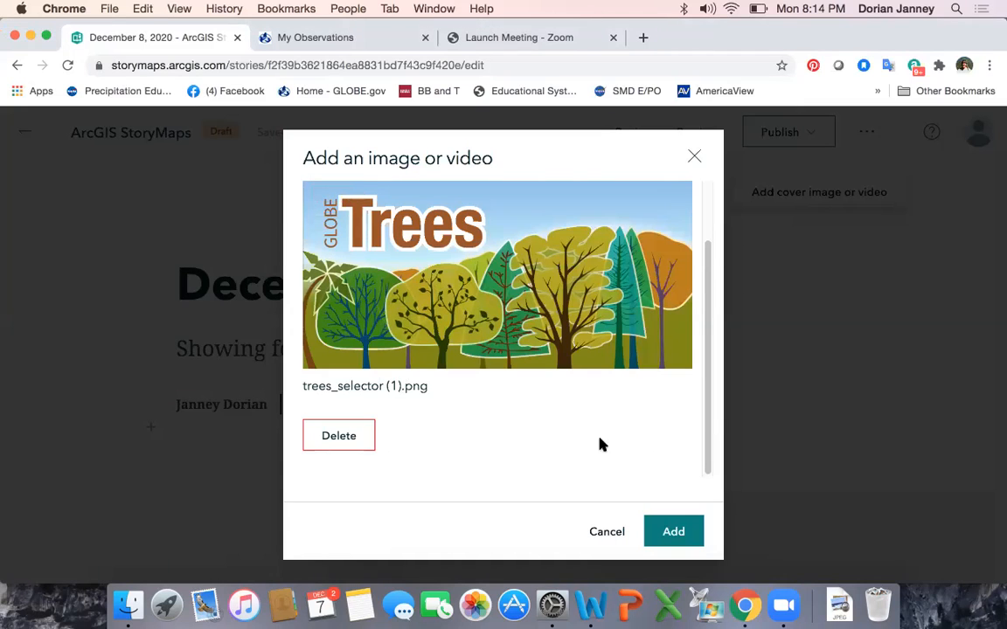
left_click(674, 531)
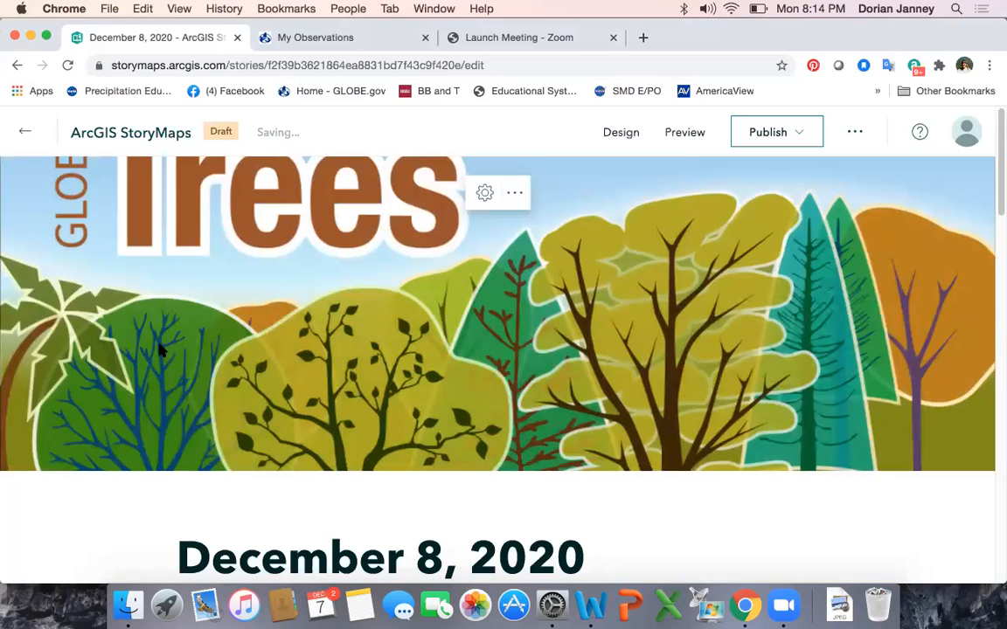
Step: Place the "My location" map as the sidecar's media and enter "Welcome" as the slide's narrative text
scroll(153, 347, "down", 4)
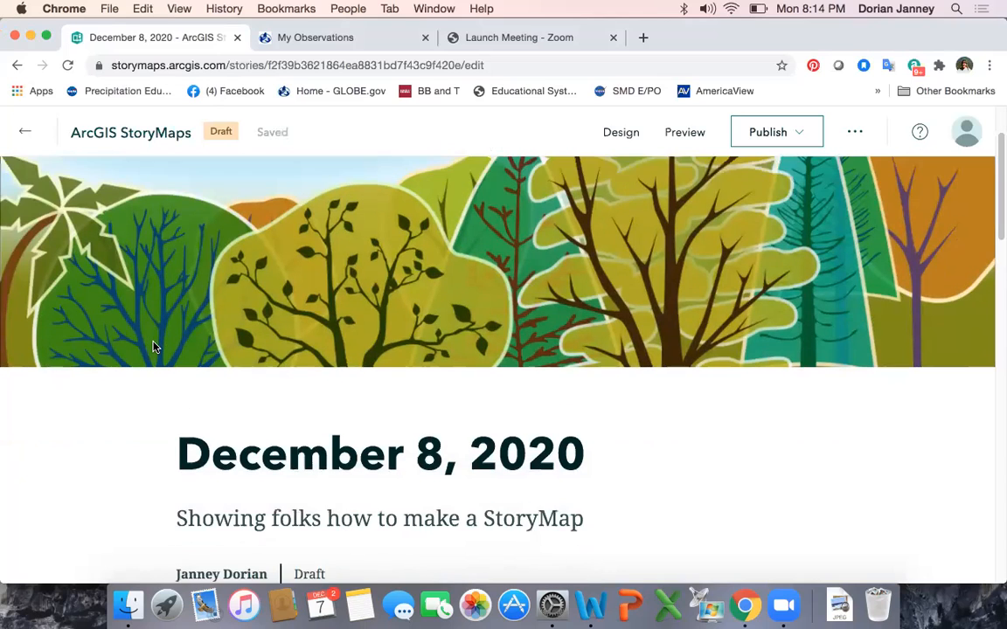
scroll(153, 347, "down", 4)
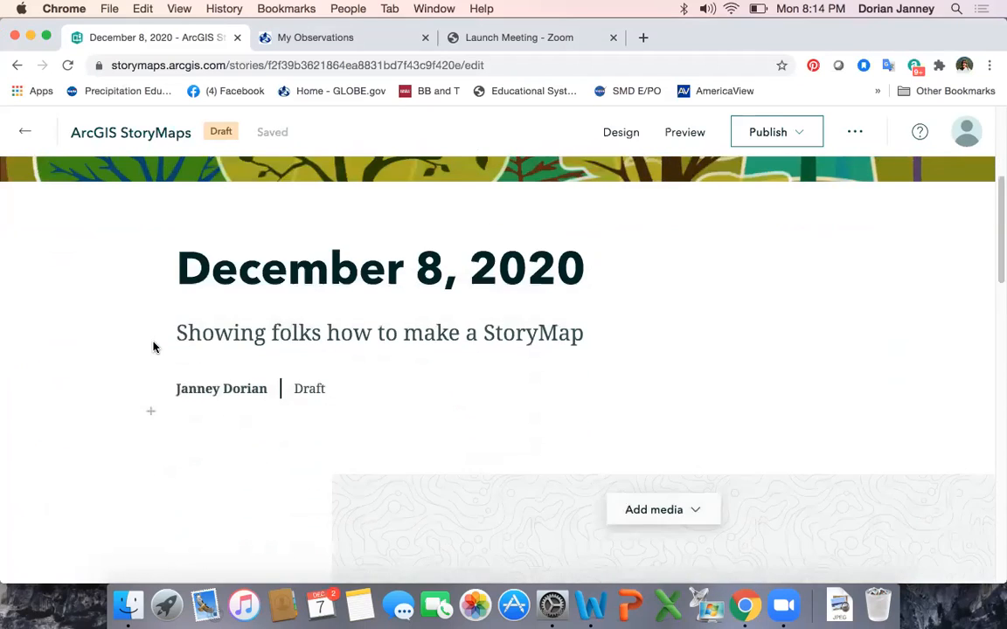
scroll(122, 339, "down", 5)
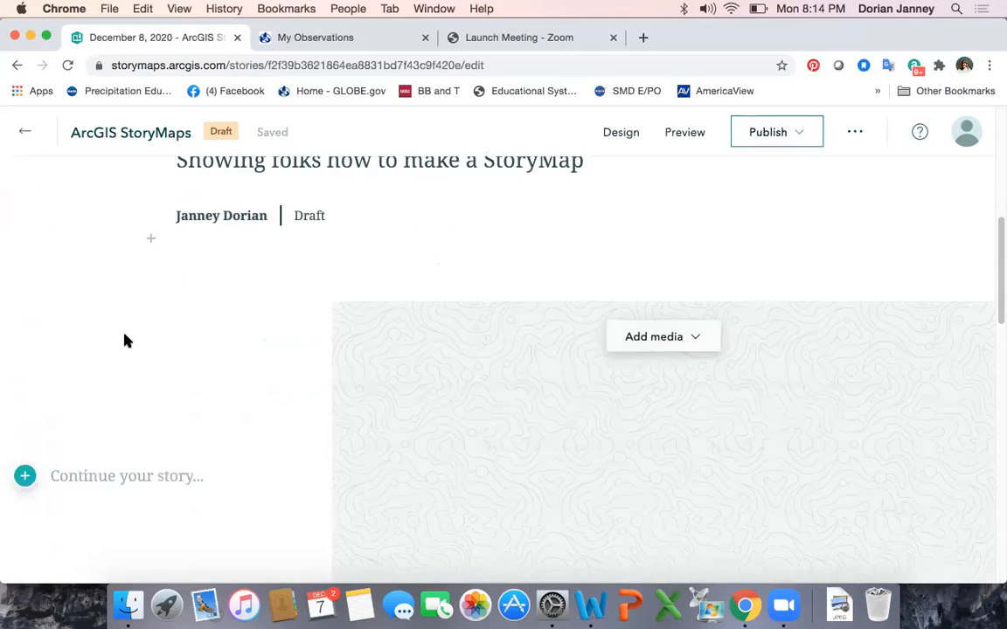
left_click(671, 342)
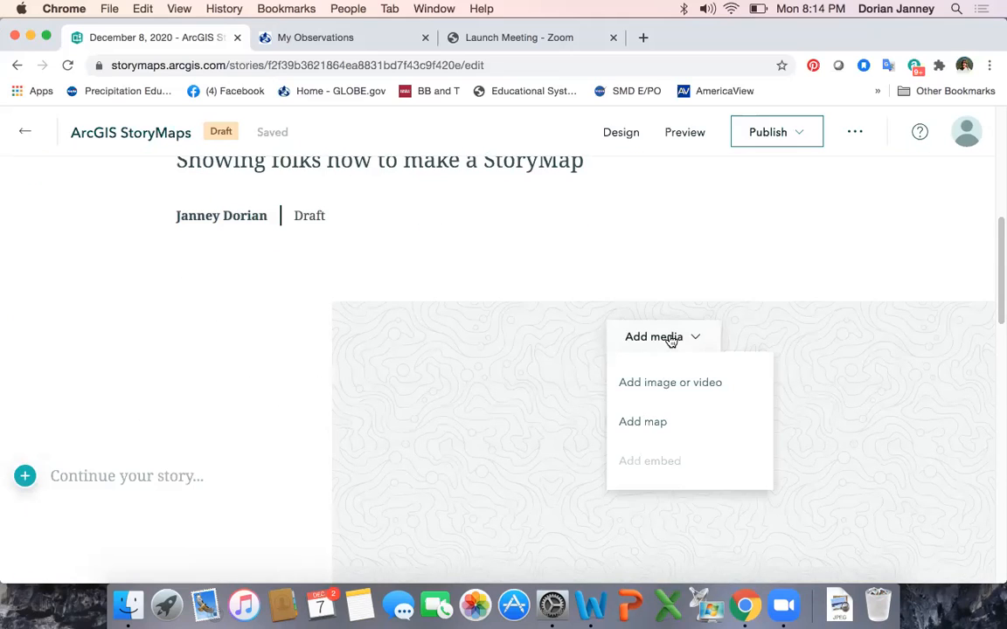
left_click(641, 422)
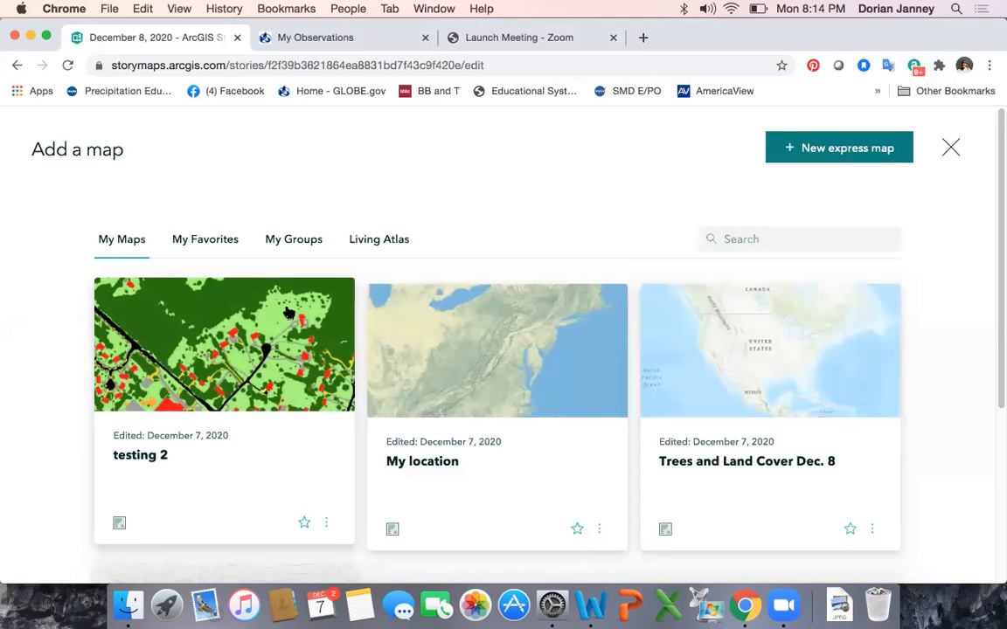
left_click(459, 343)
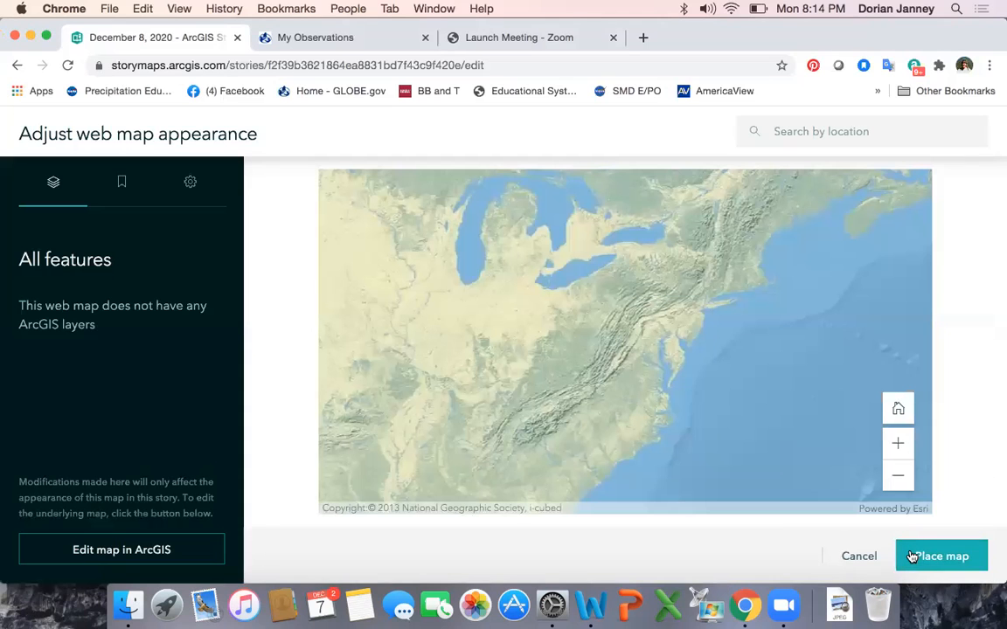
left_click(912, 557)
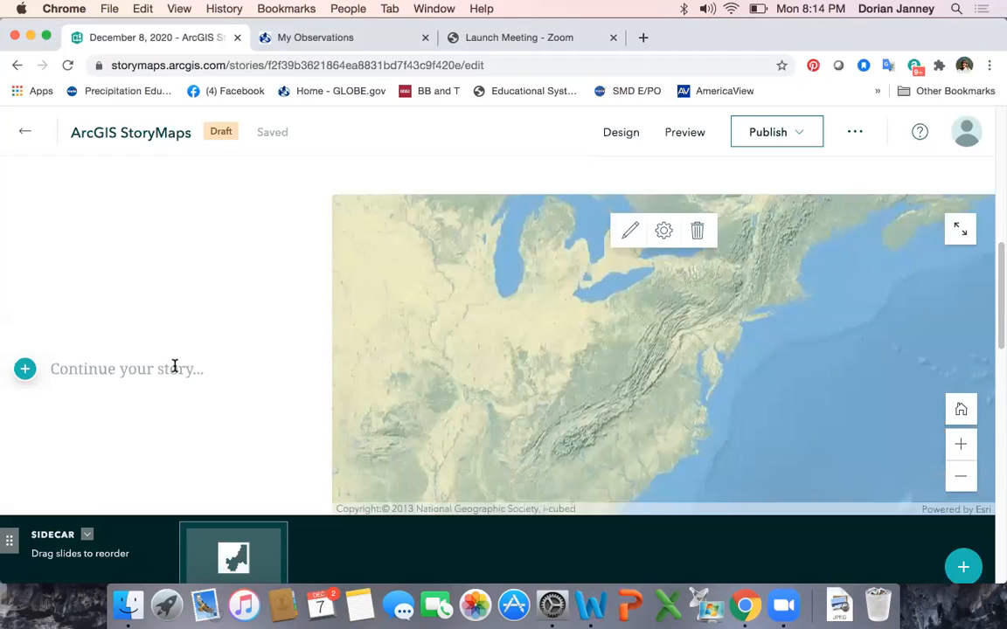
type("Welcome")
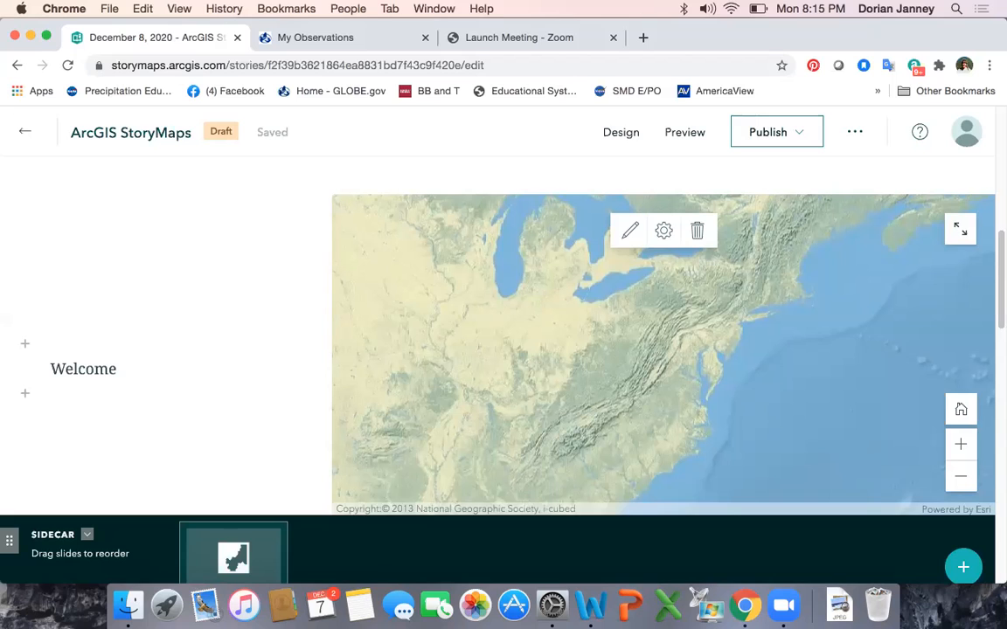
Step: Start a video block below "Welcome", then switch to Word and copy the beginning video's link from Trees Dec. 8.docx
left_click(26, 397)
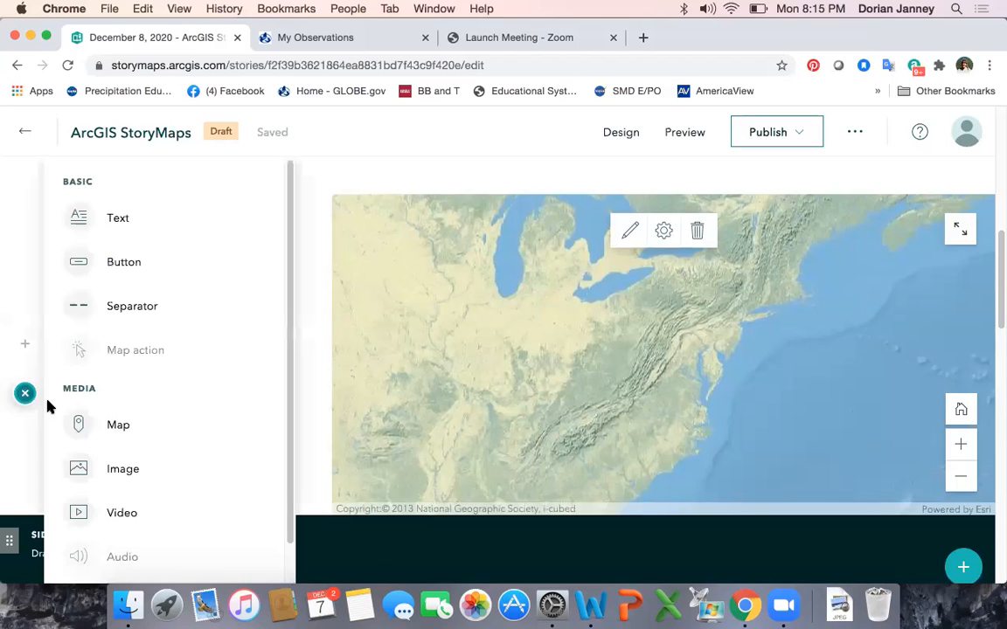
left_click(129, 512)
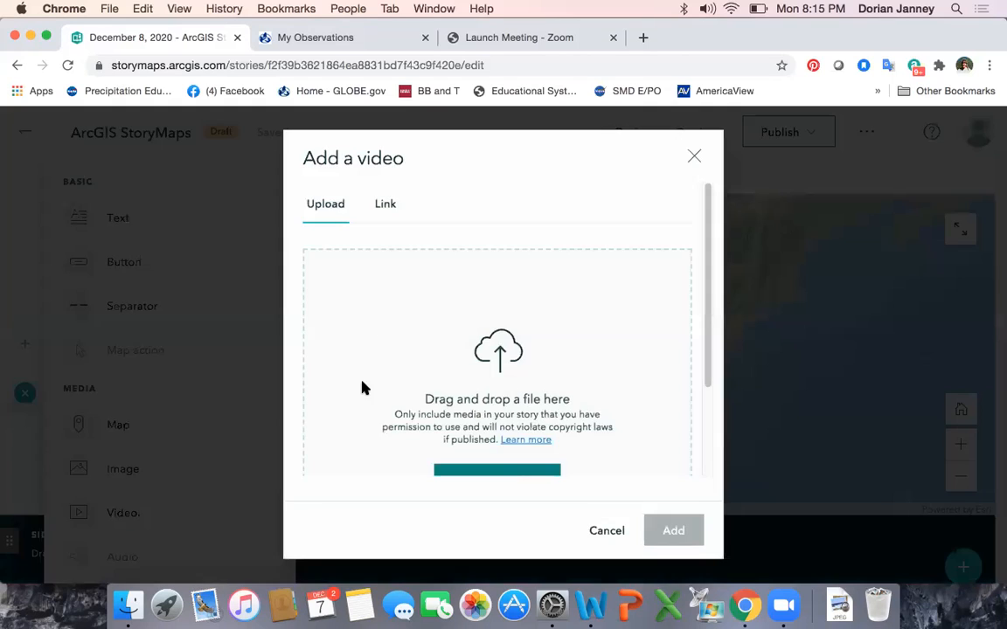
left_click(591, 609)
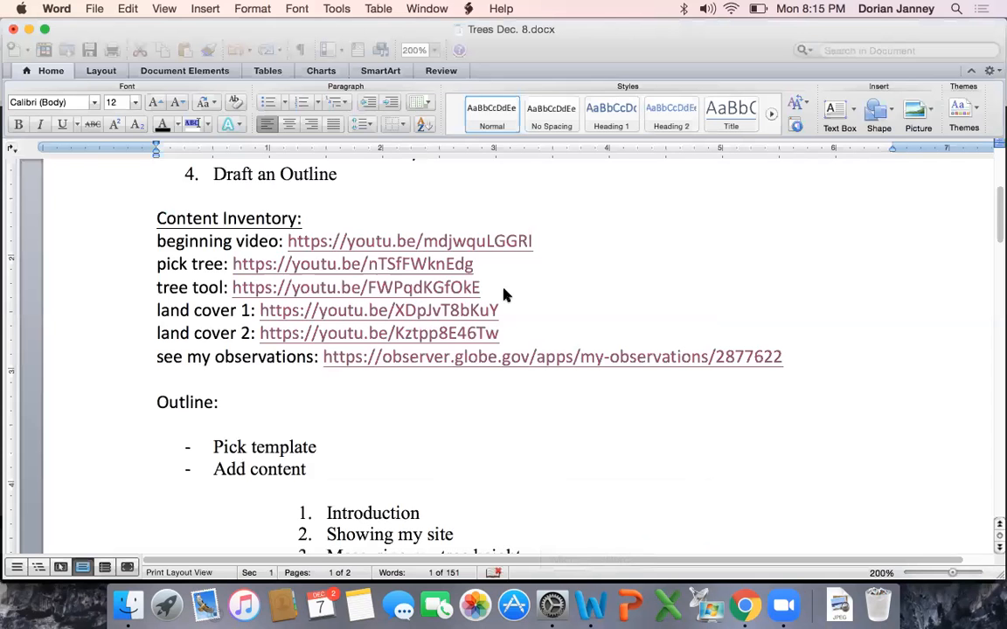
left_click_drag(543, 243, 304, 241)
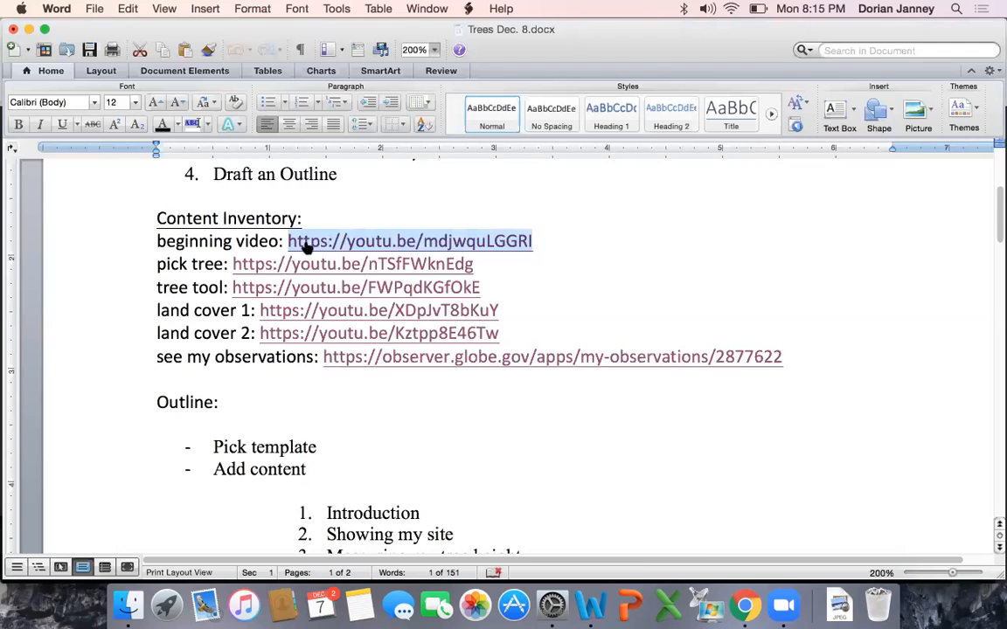
right_click(297, 243)
left_click(292, 264)
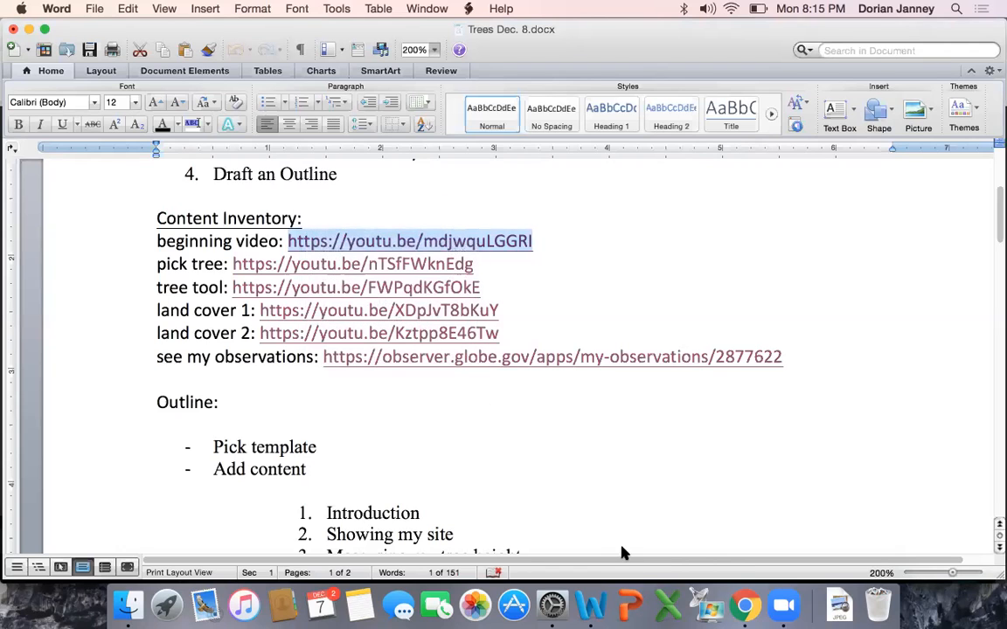
Step: Switch back to Chrome and add the video below "Welcome" using the copied YouTube link
left_click(740, 612)
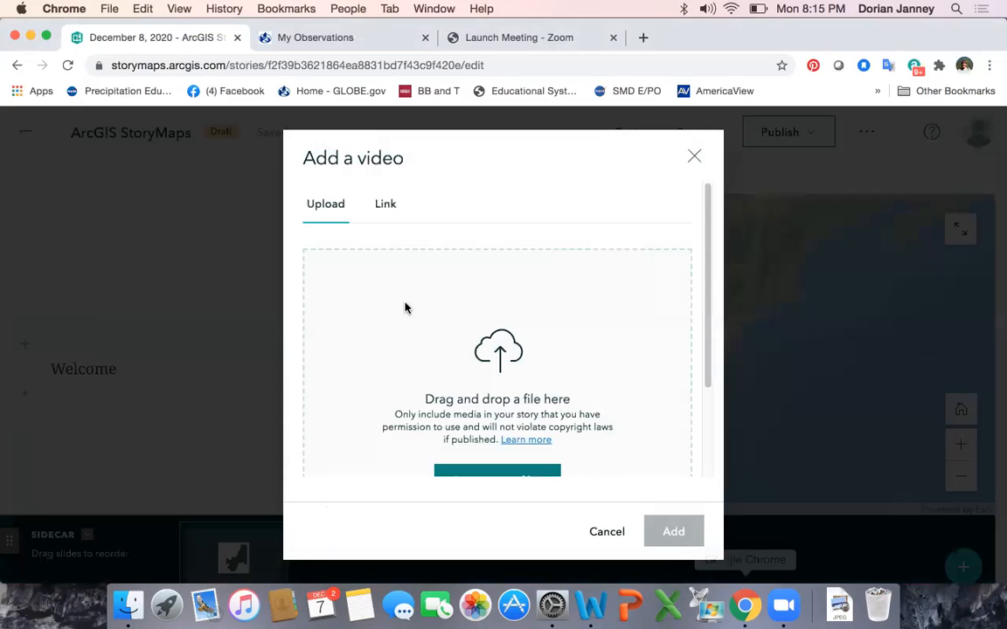
left_click(386, 204)
right_click(375, 262)
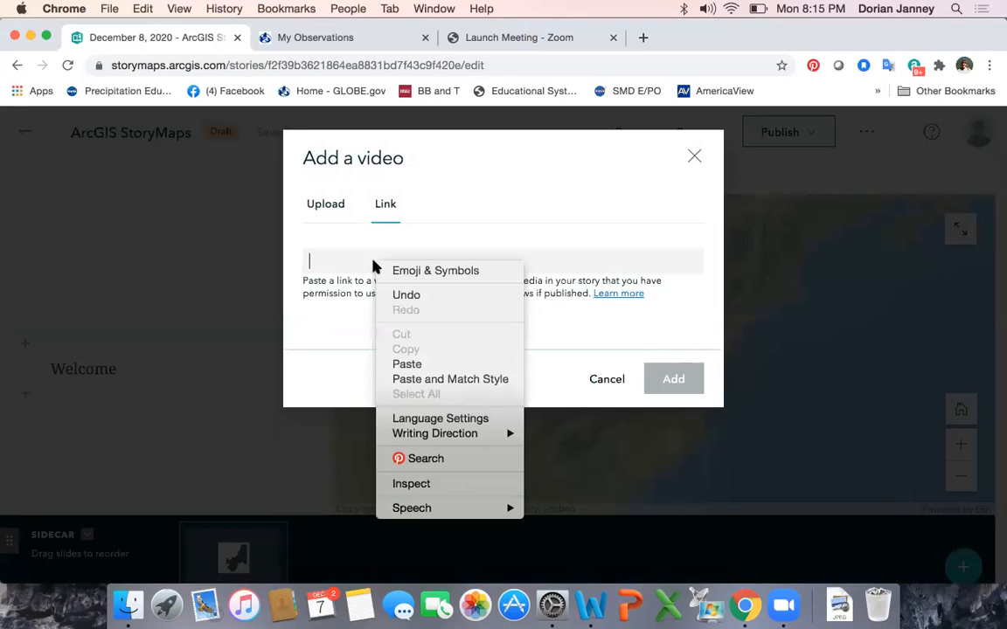
left_click(488, 380)
left_click(670, 381)
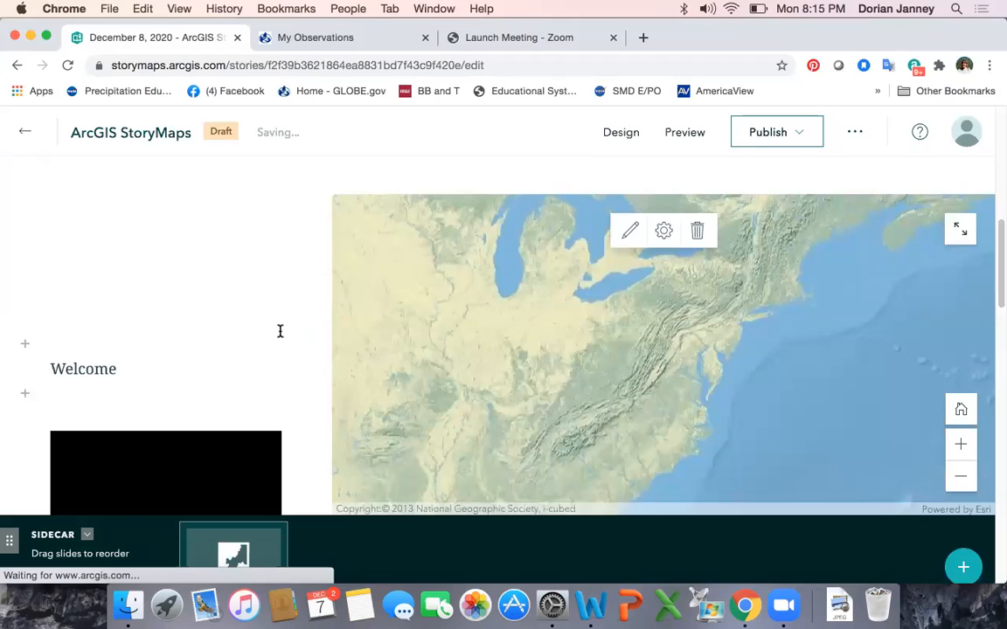
Step: Add a text block below the beginning video reading "Picking a tree to measure-"
scroll(280, 331, "down", 5)
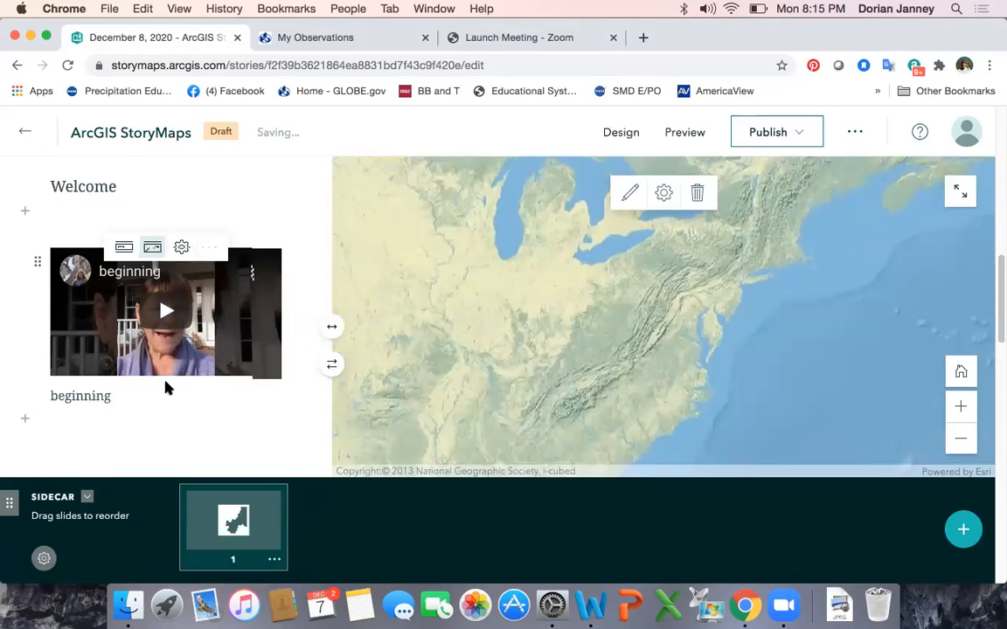
scroll(169, 389, "down", 2)
left_click(27, 359)
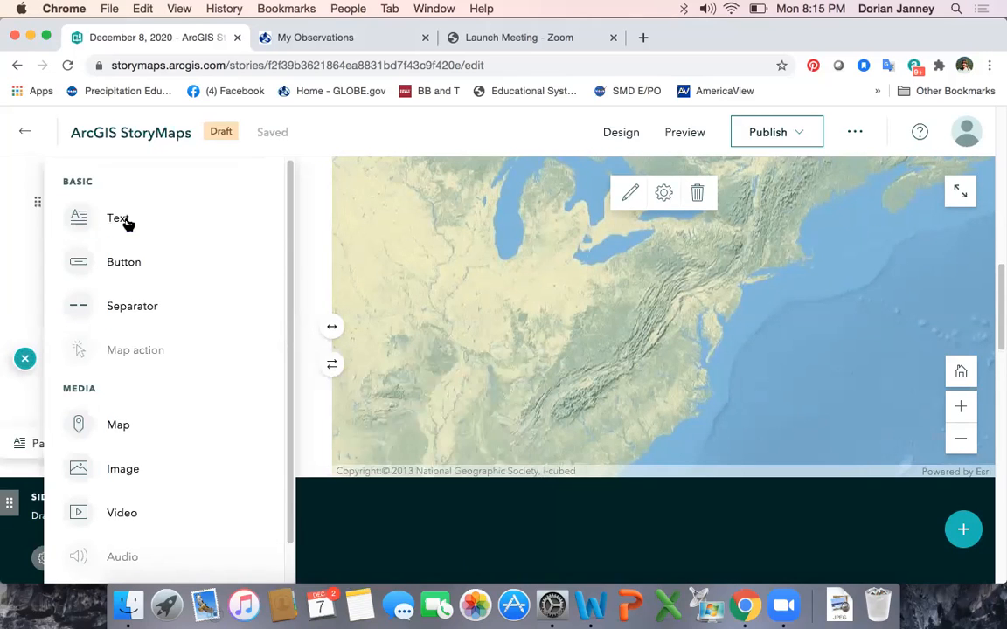
left_click(125, 224)
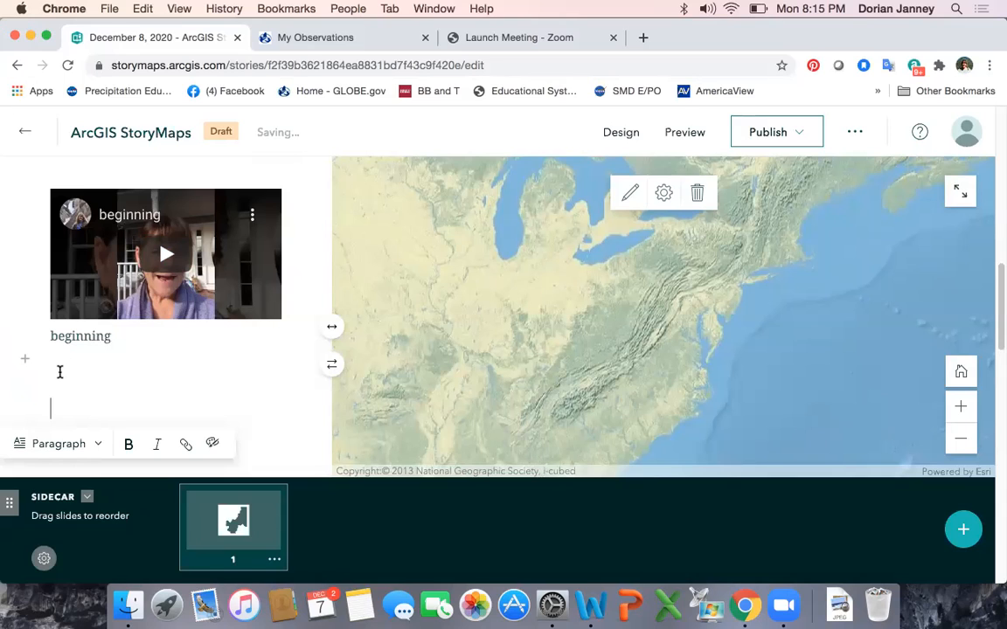
type("Picking a")
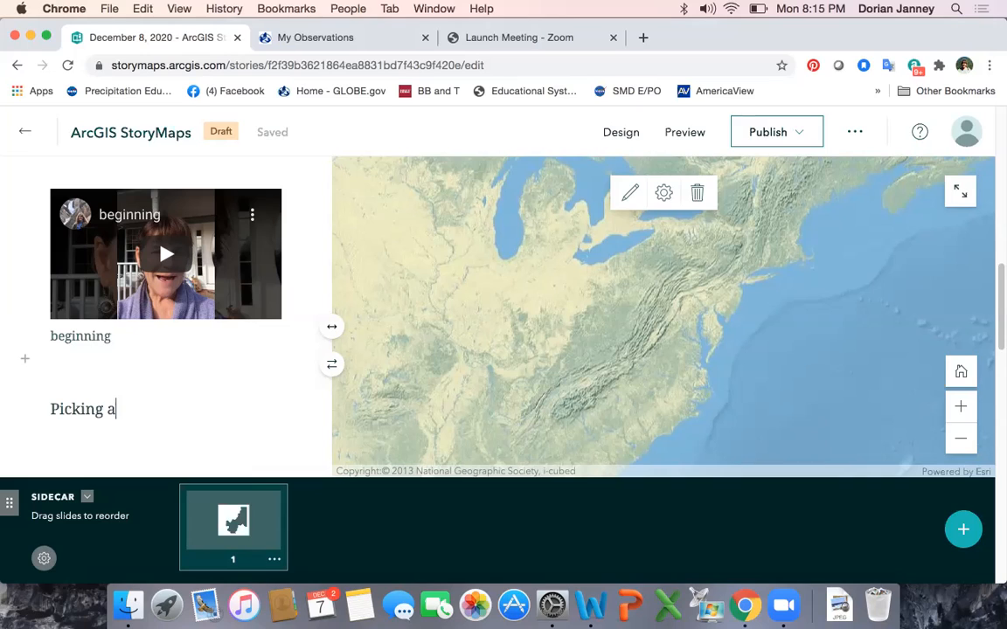
type("to meausre")
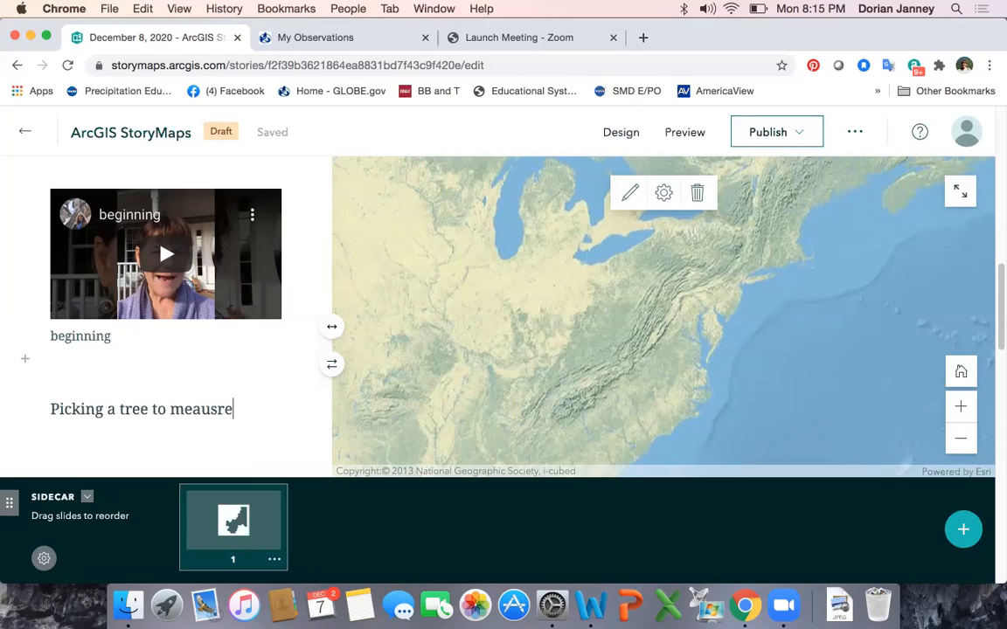
type("su")
key("BackSpace")
key("BackSpace")
key("BackSpace")
type("ure-")
Step: Add a separator below the "Picking a tree to measure-" text in the sidecar's narrative
scroll(166, 420, "down", 10)
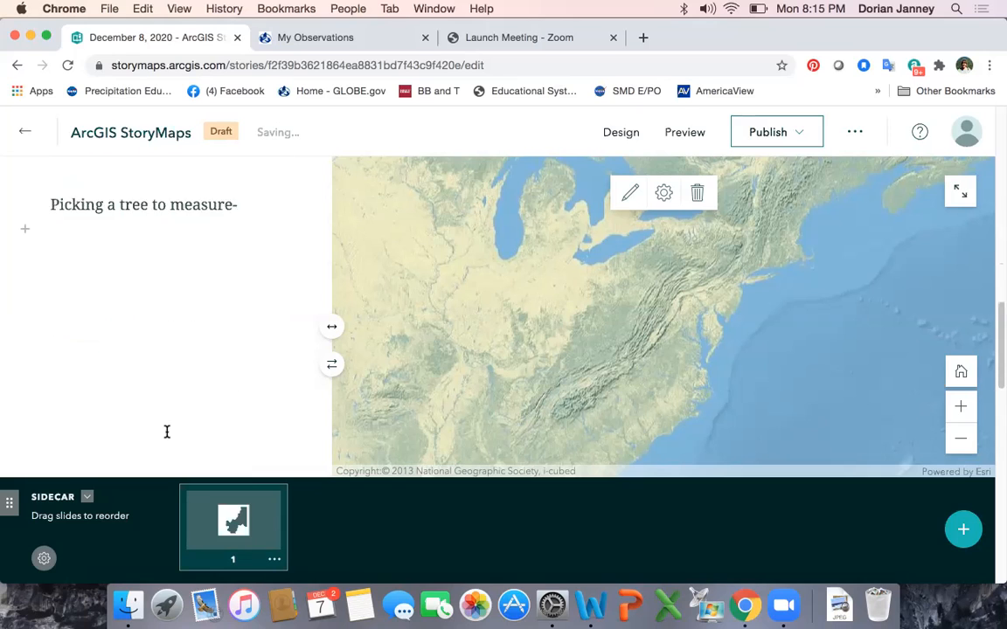
scroll(81, 342, "down", 5)
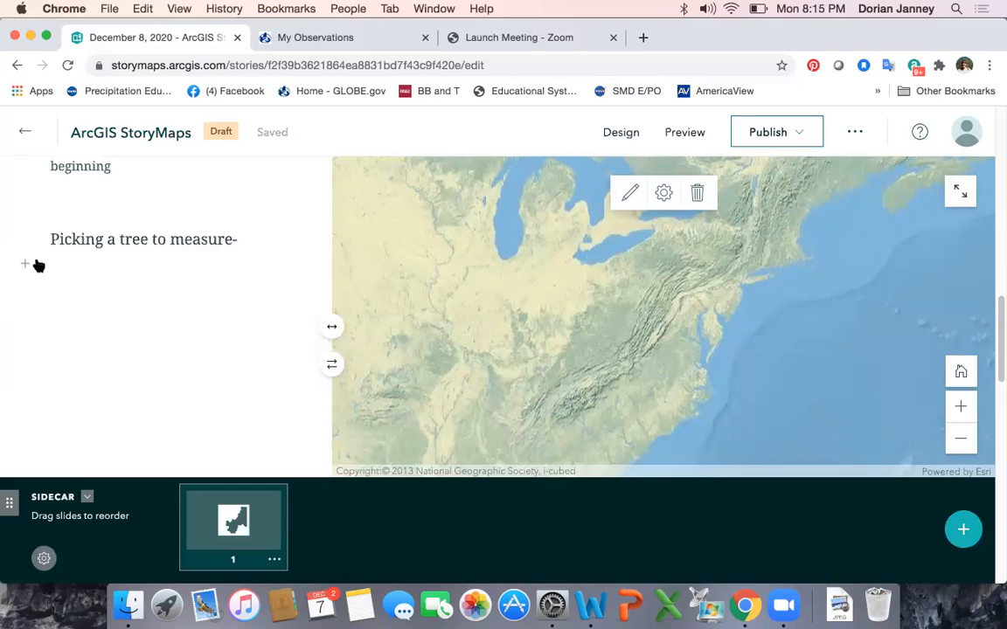
left_click(25, 264)
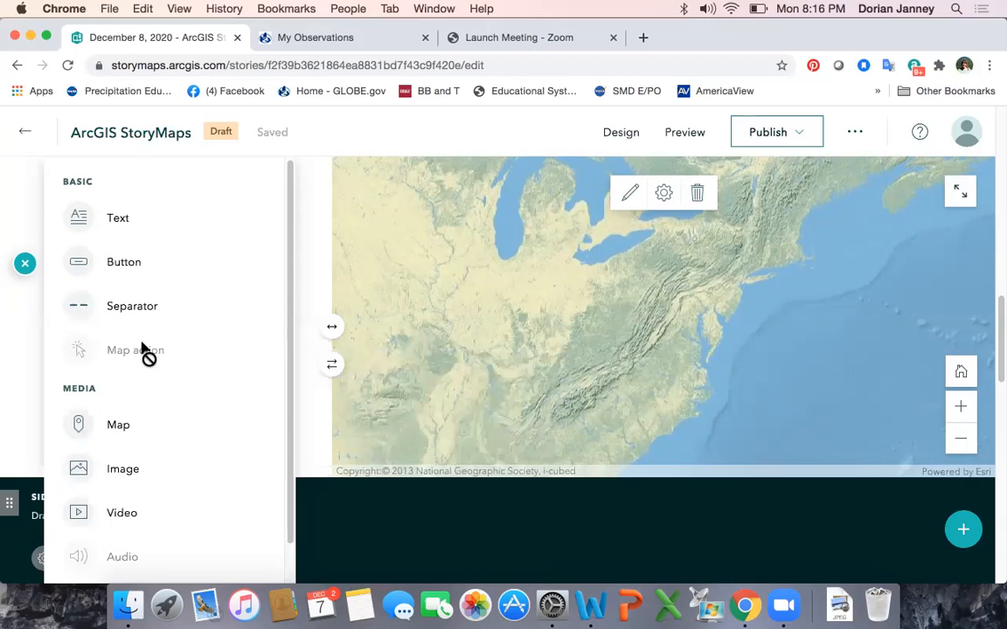
left_click(141, 306)
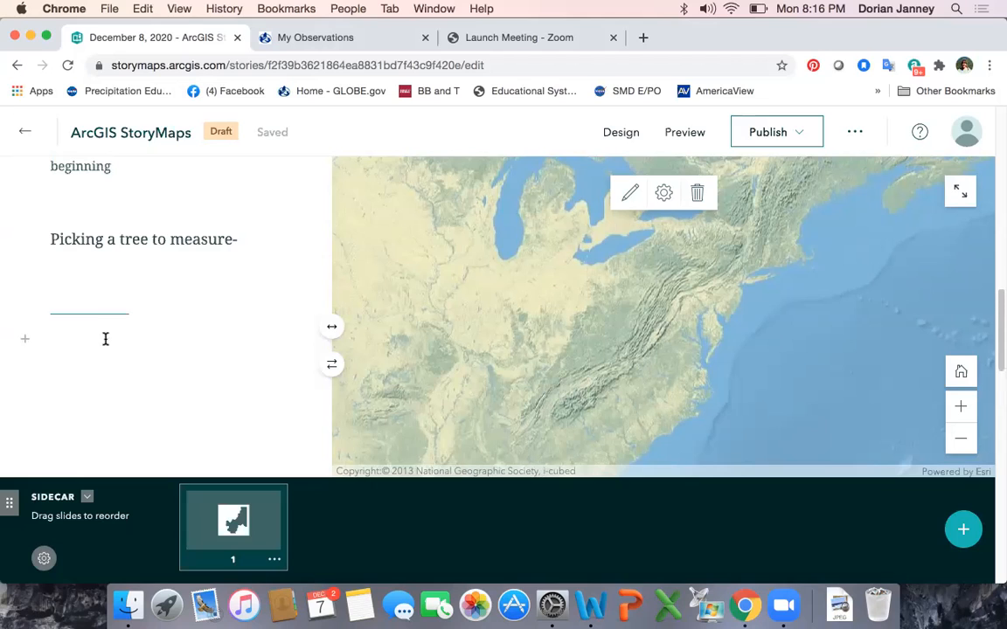
Step: Start a linked video block below the separator, then switch to Word and copy the pick tree video's link from Trees Dec. 8.docx
left_click(26, 339)
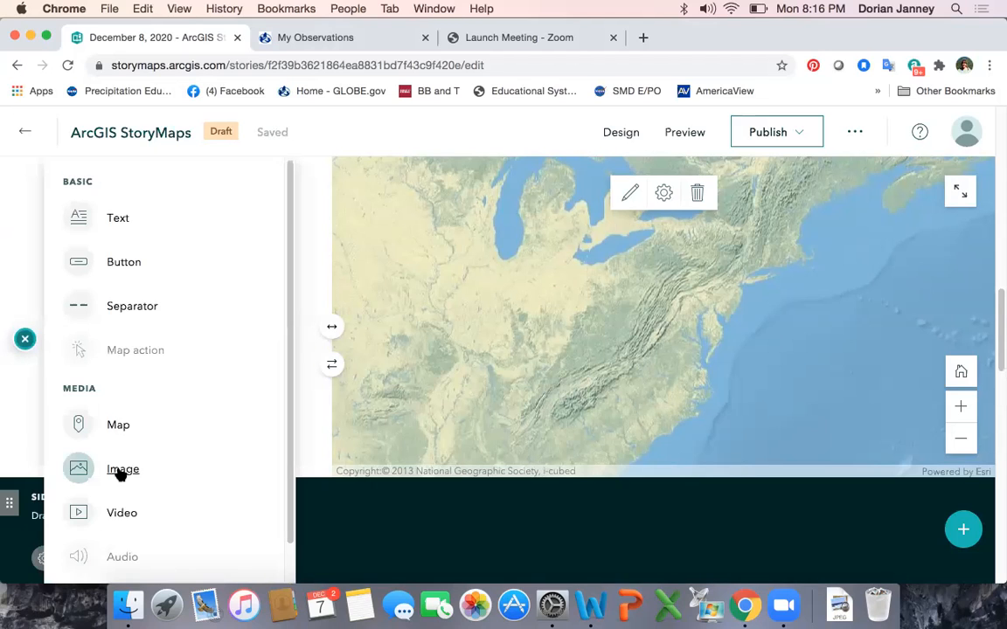
left_click(118, 511)
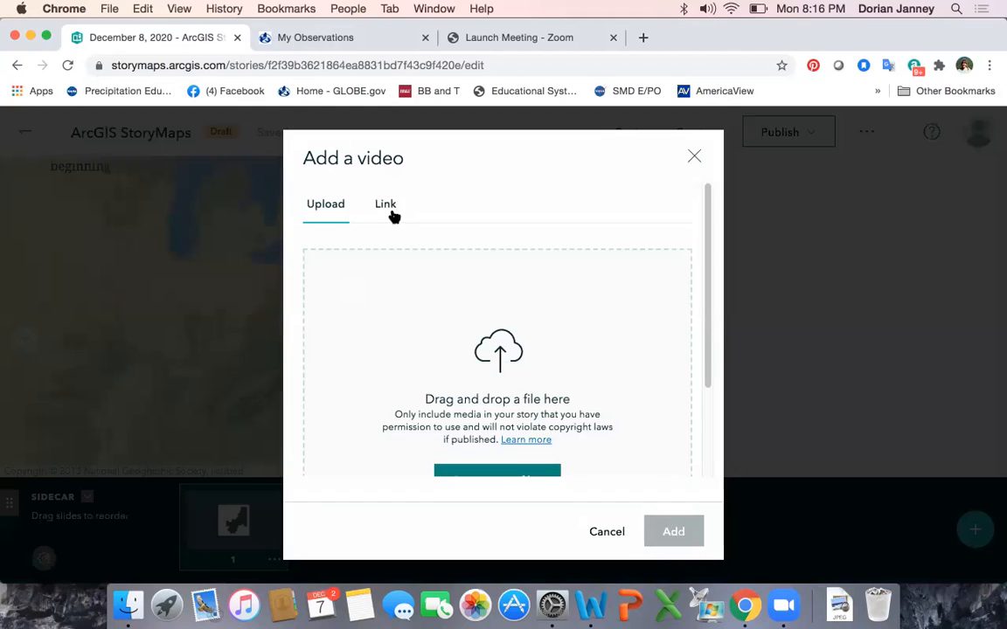
left_click(389, 204)
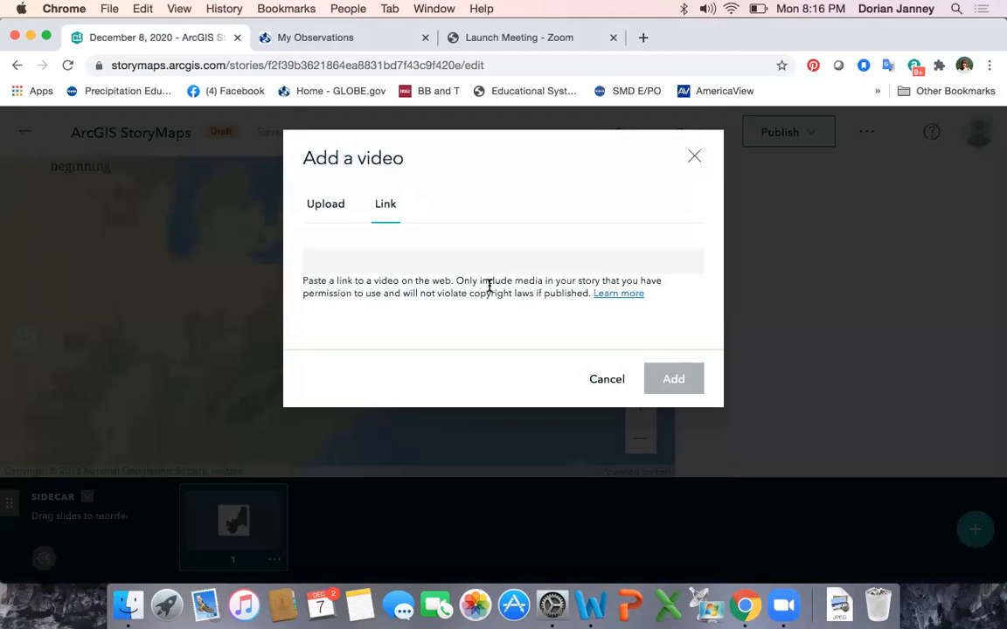
left_click(590, 607)
left_click_drag(476, 263, 252, 263)
right_click(254, 270)
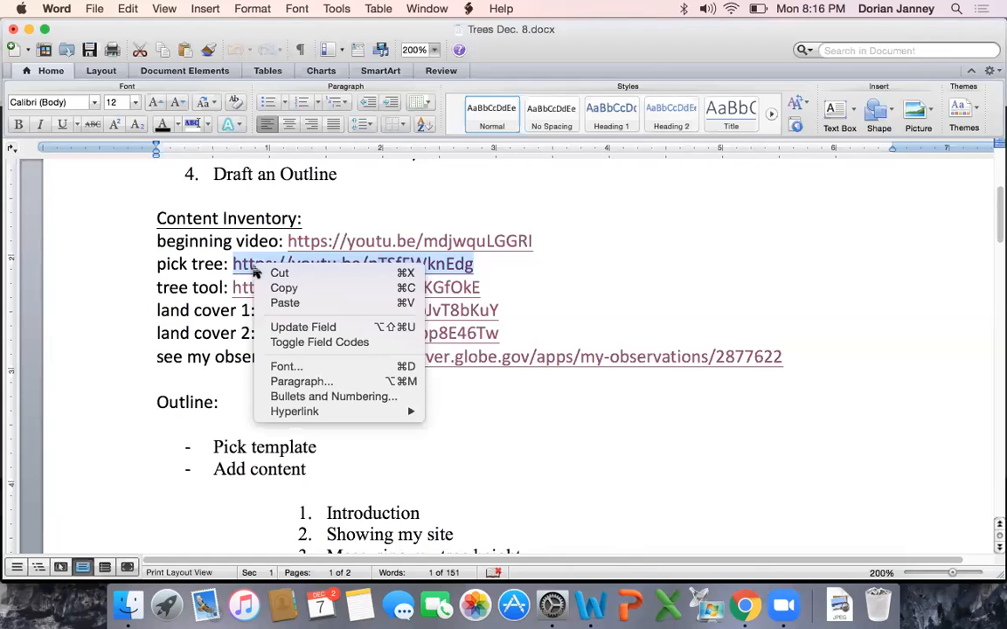
left_click(281, 288)
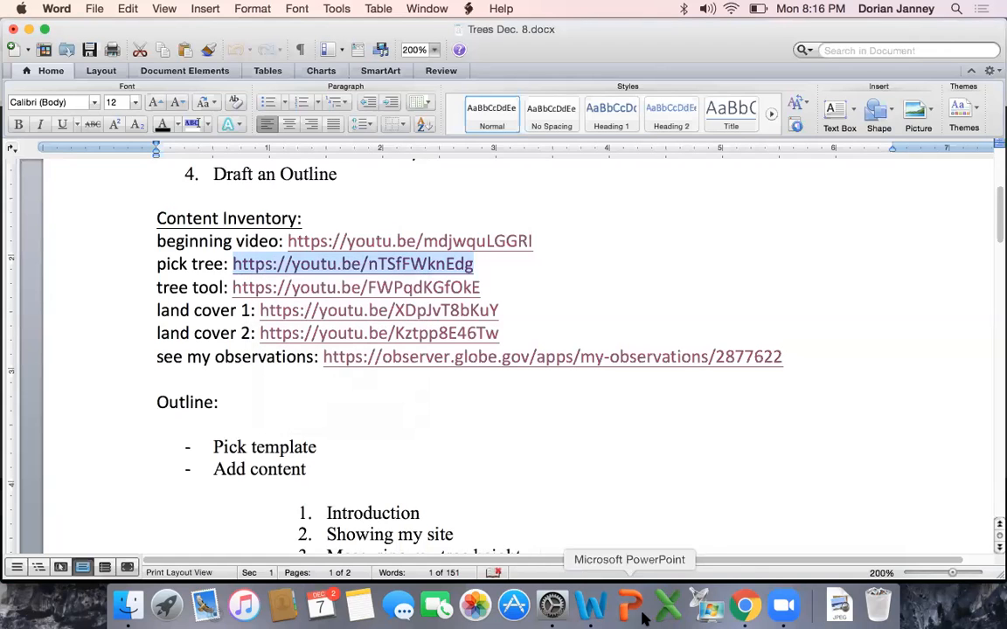
Step: Switch back to Chrome and add the pick tree video below the separator using the copied YouTube link
left_click(745, 606)
right_click(374, 259)
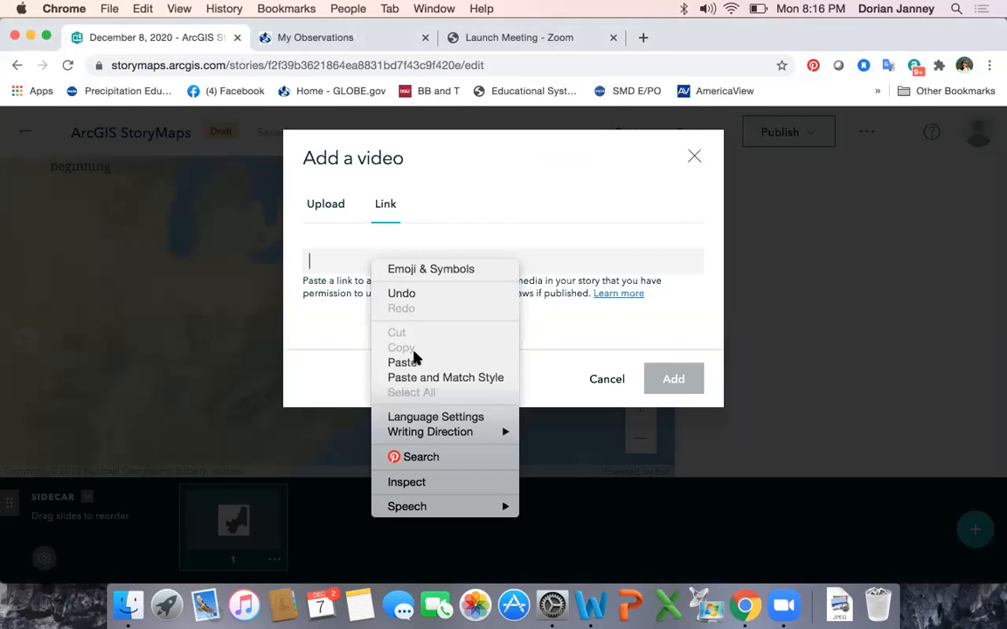
left_click(488, 380)
left_click(666, 383)
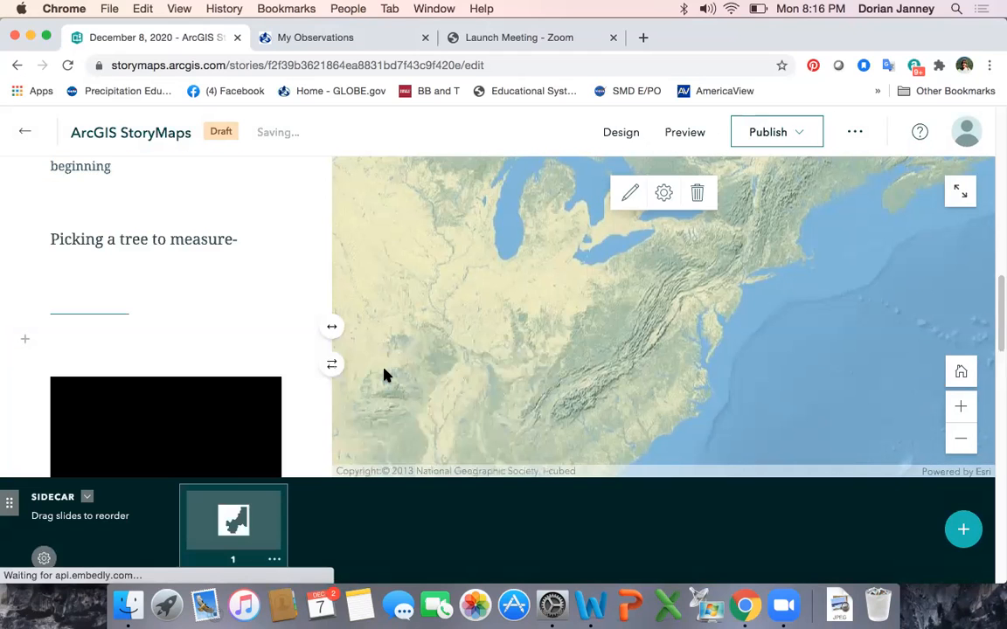
Step: Add a text block below the pick tree video reading "measuring my tree's height"
scroll(27, 346, "down", 3)
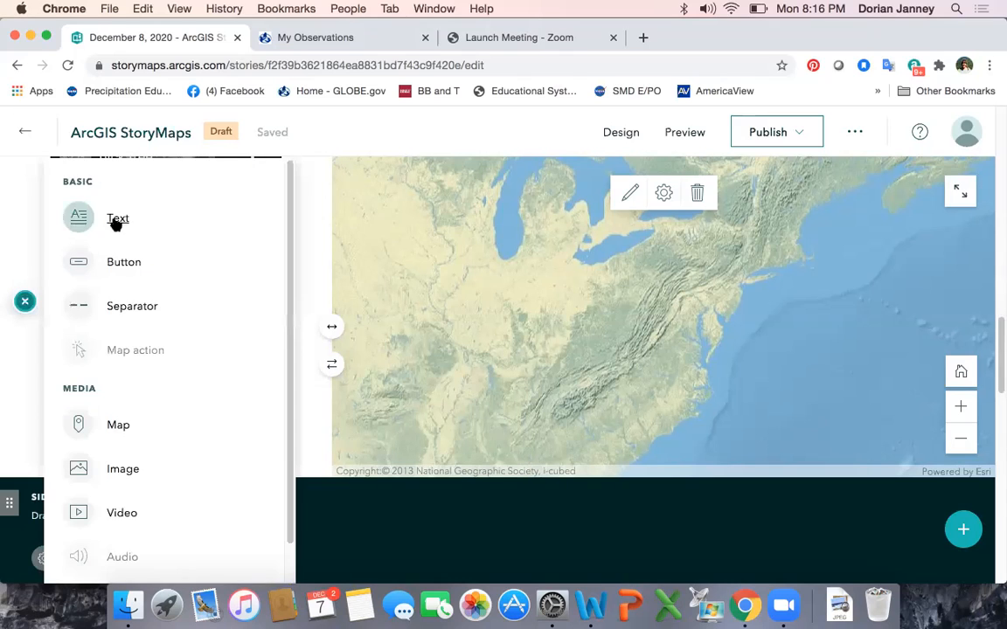
left_click(118, 217)
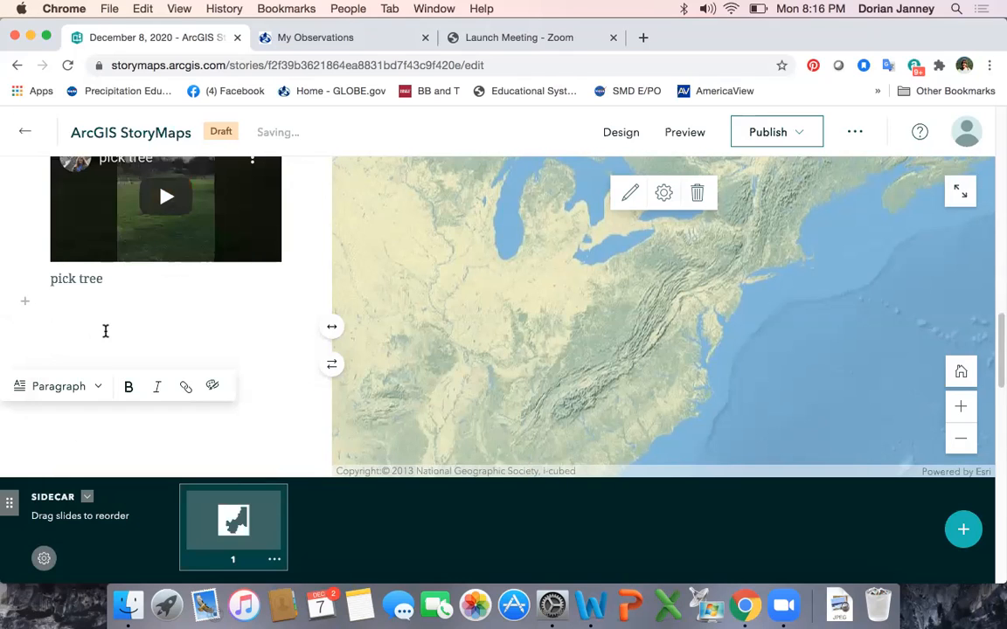
type("measuring my tree's h")
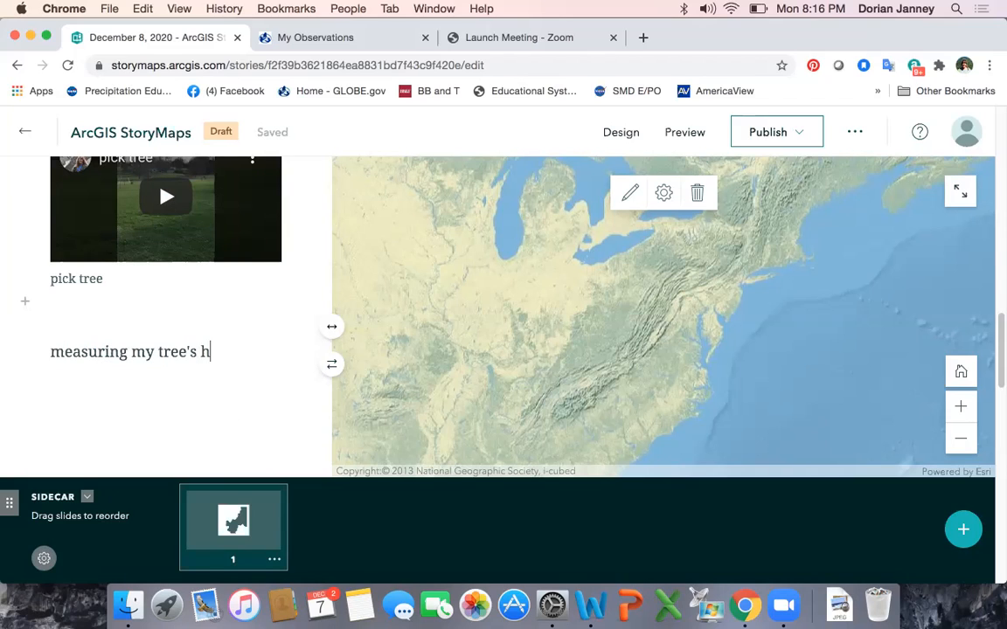
type("eig")
key("Return")
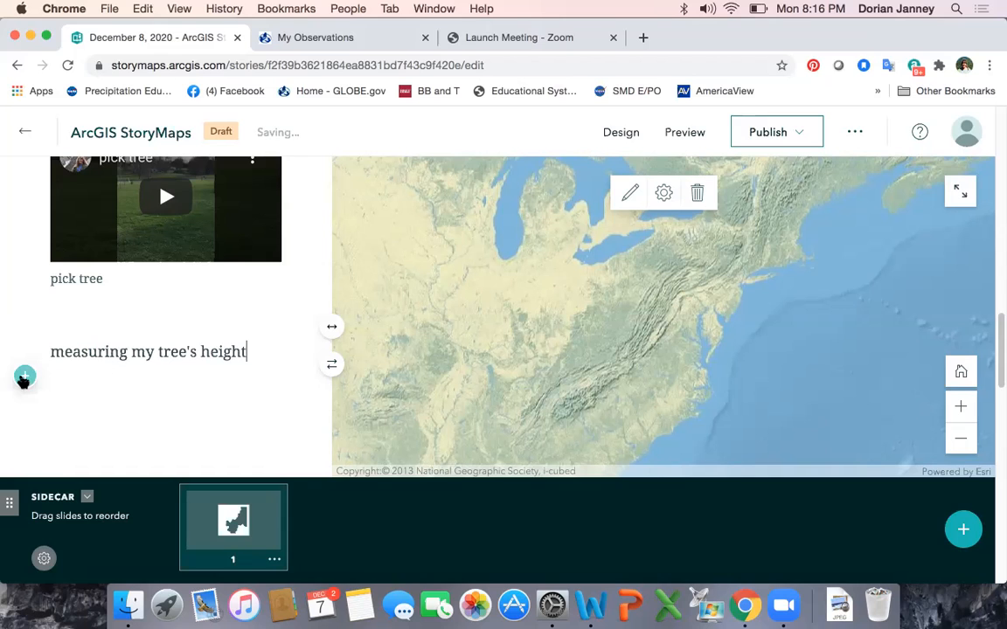
Step: Start a linked video block below "measuring my tree's height", then switch to Word and copy the tree tool video's link
left_click(24, 376)
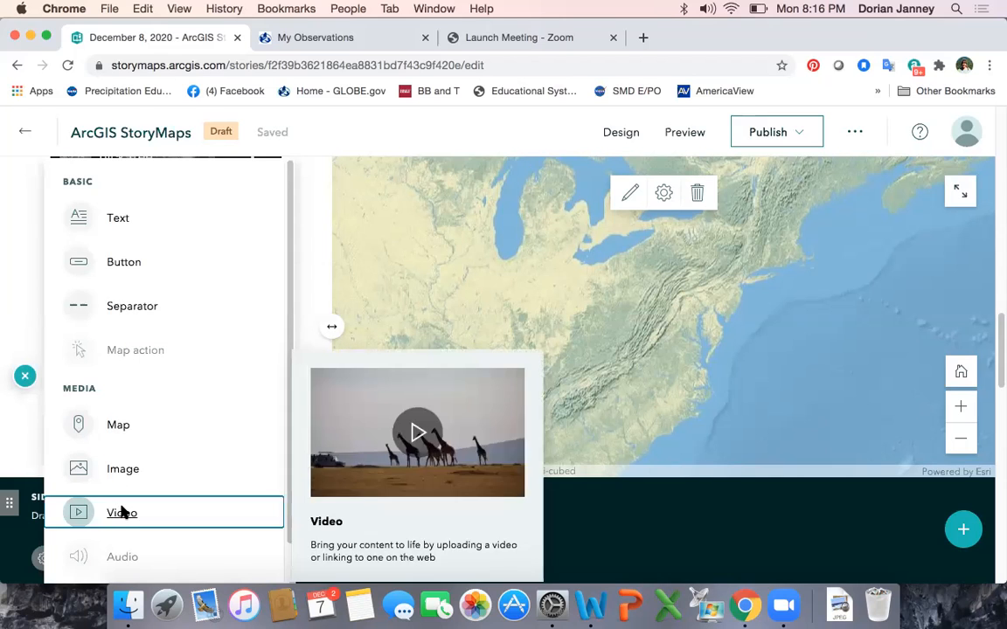
left_click(112, 513)
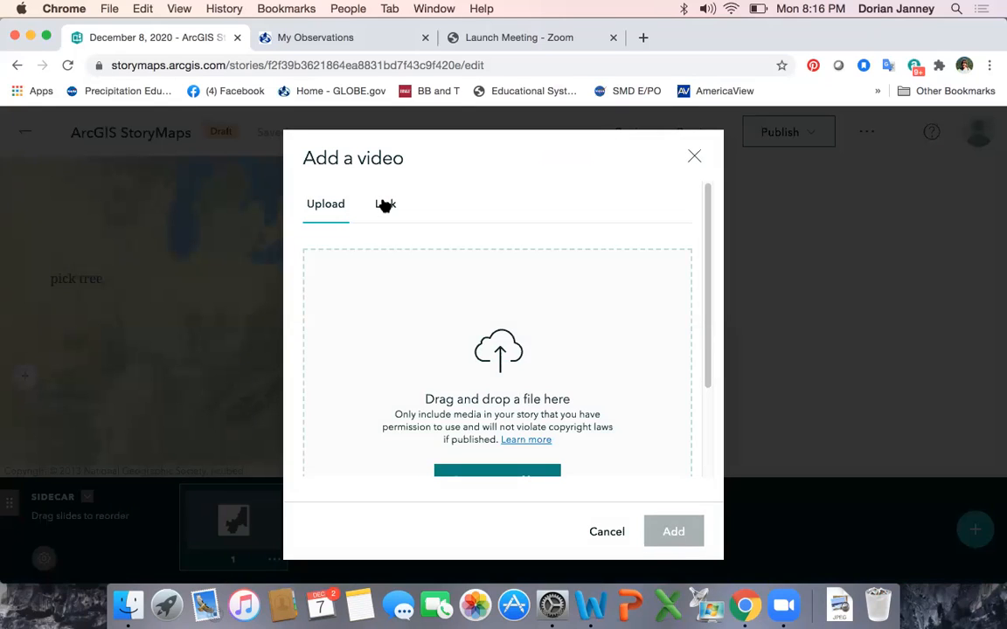
left_click(385, 205)
left_click(591, 605)
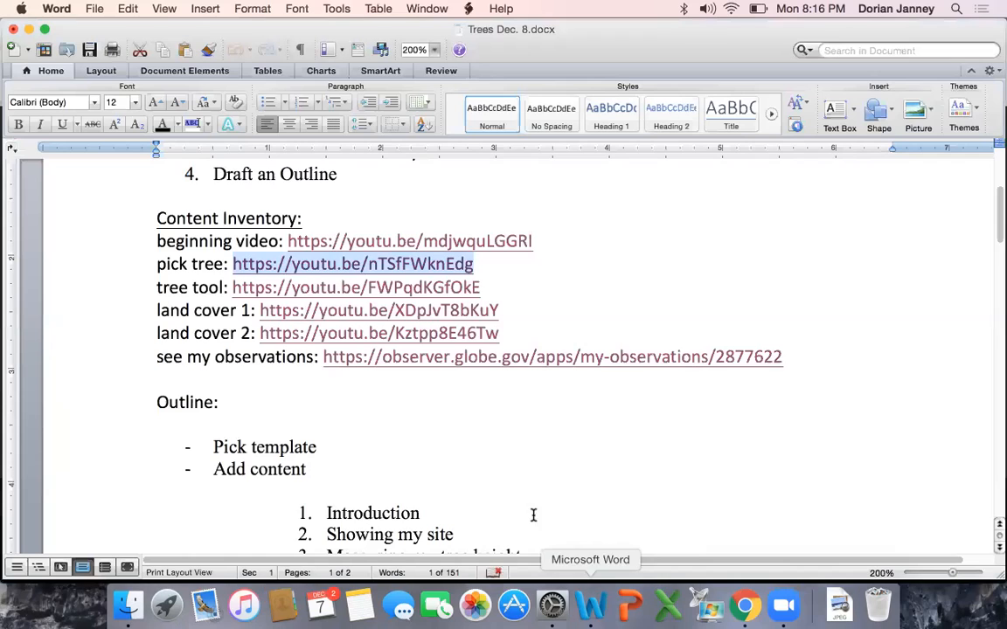
left_click_drag(487, 286, 232, 287)
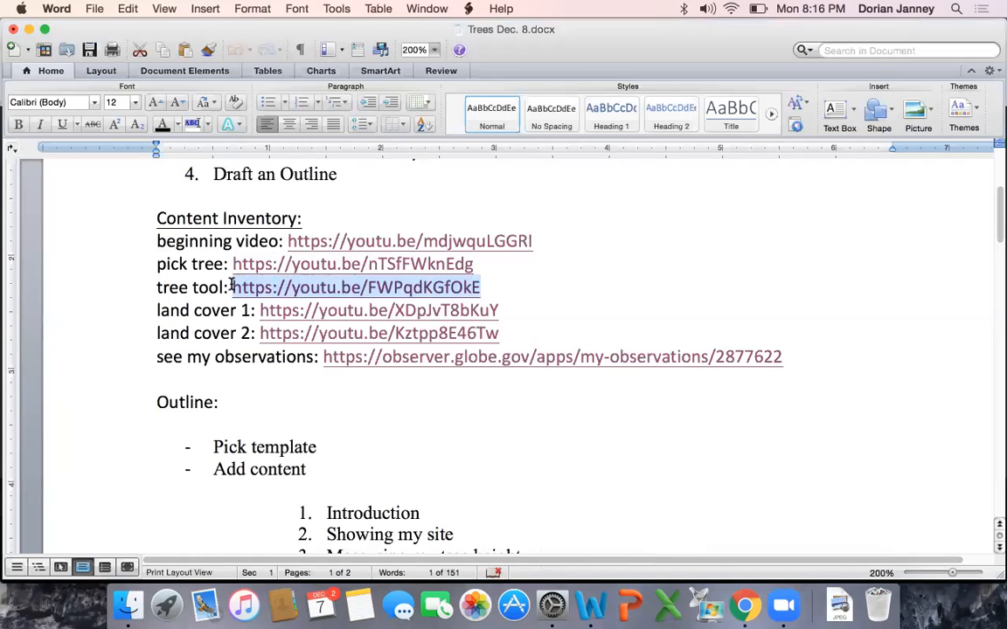
right_click(254, 284)
left_click(277, 310)
Step: Switch back to Chrome and add the tree tool video below "measuring my tree's height" using the copied YouTube link
left_click(745, 606)
right_click(342, 261)
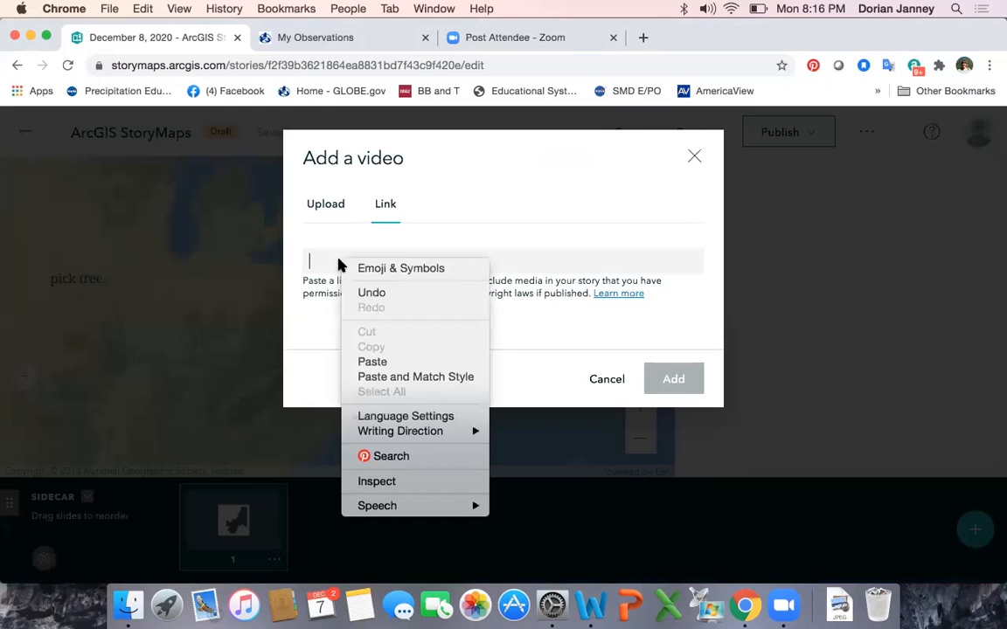
left_click(373, 362)
left_click(666, 377)
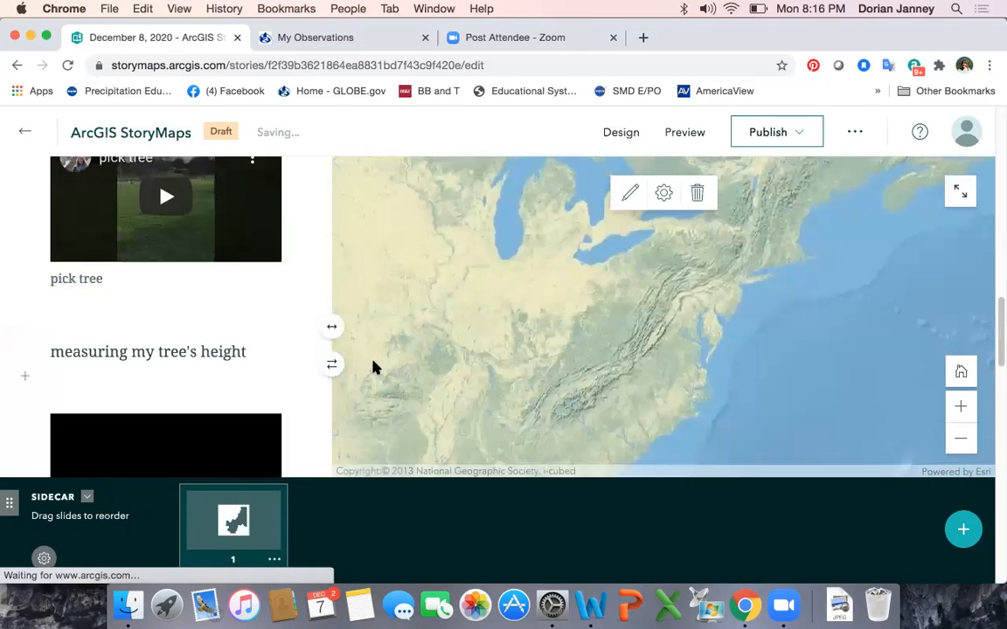
Step: Add a button below the Tree tool 1 video and label it "My Observations"
scroll(292, 365, "down", 3)
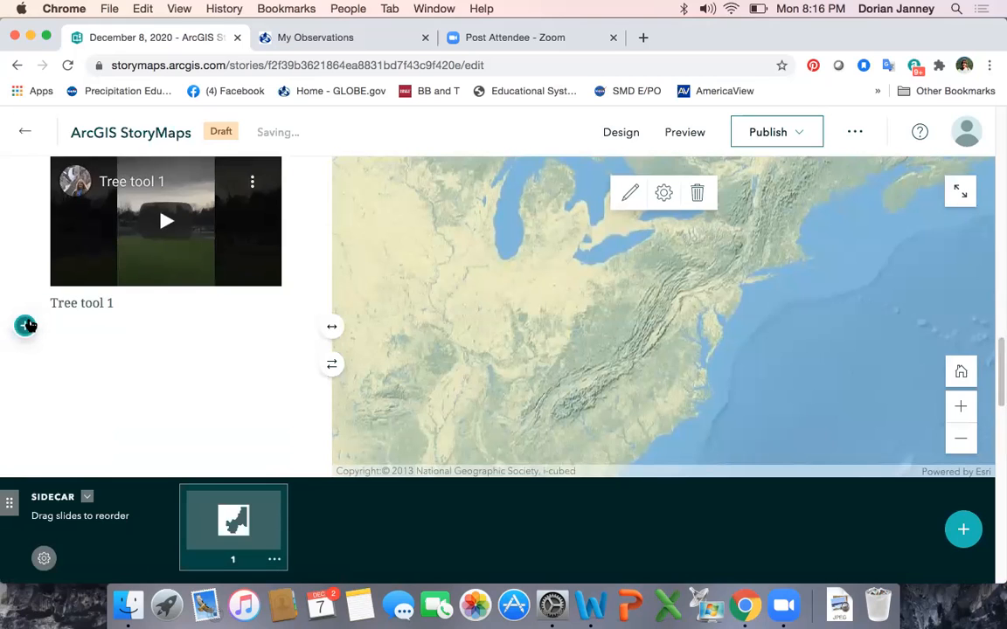
left_click(26, 325)
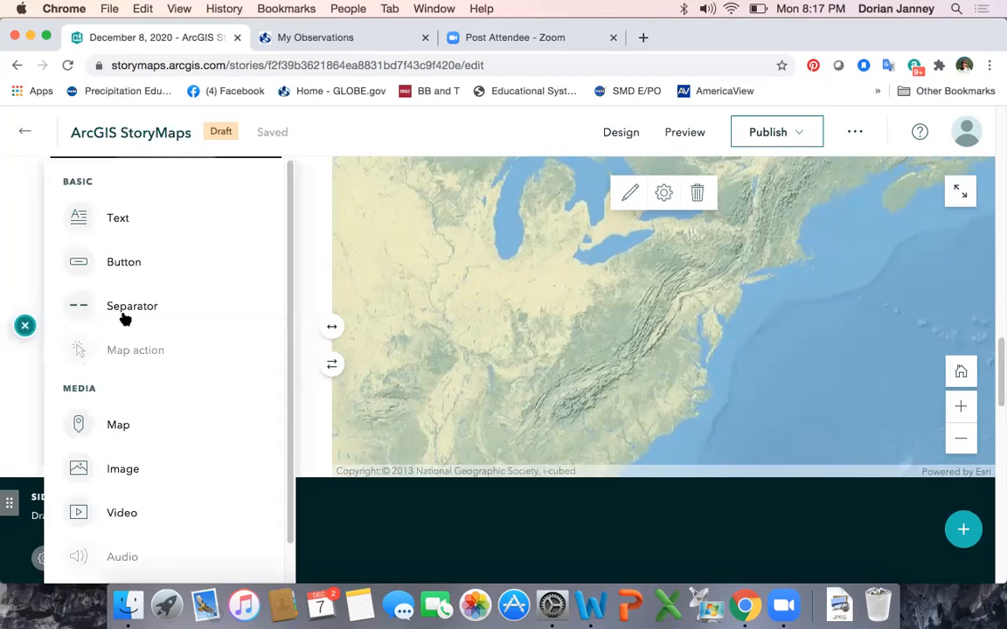
left_click(86, 266)
left_click(112, 389)
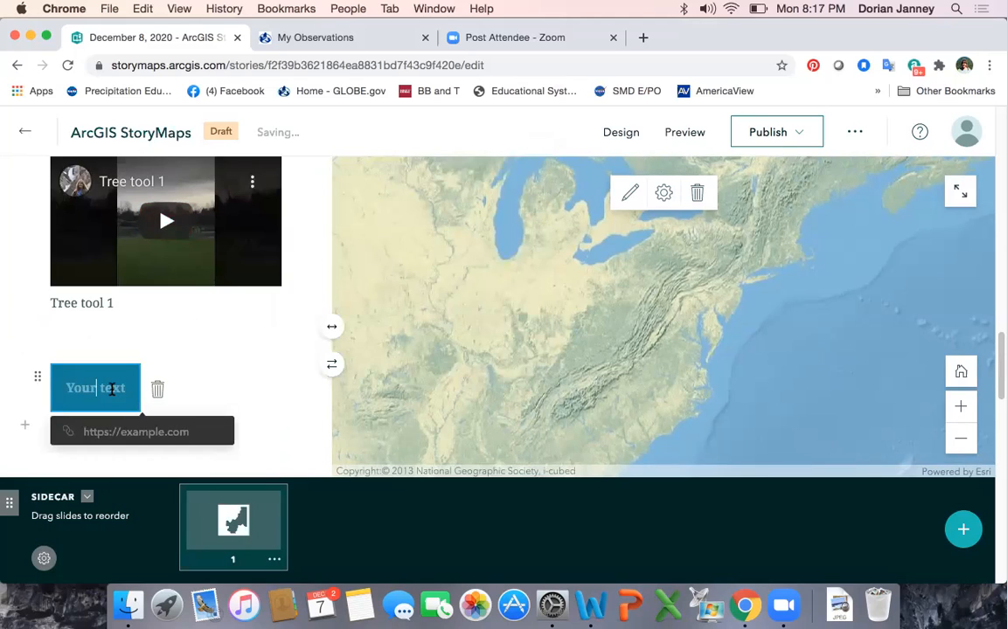
type("My Observations")
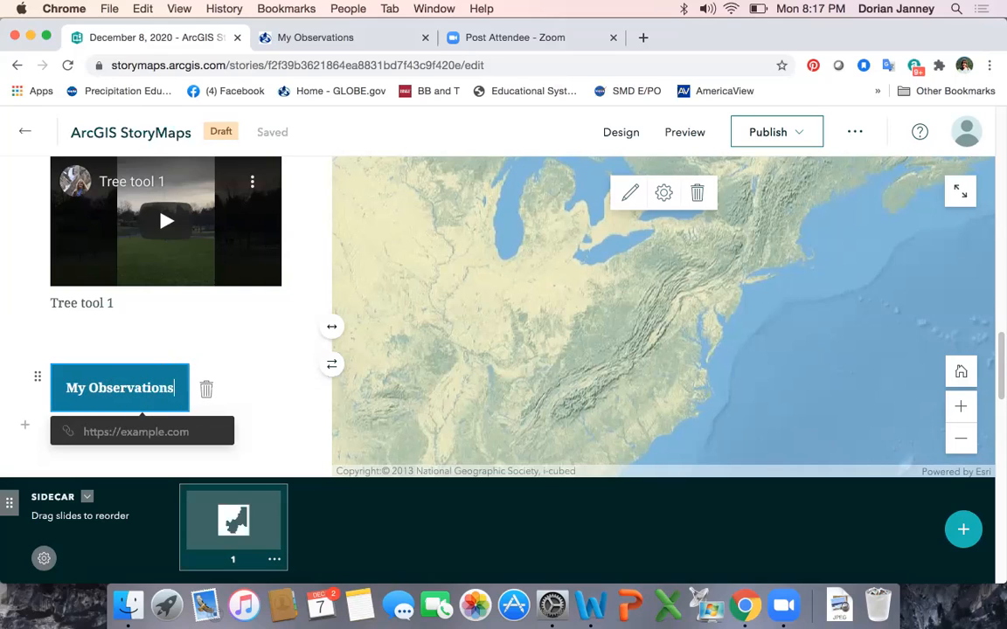
Step: Prepare the "My Observations" button's link for entry, then switch to Word and copy the "see my observations" web address
left_click(146, 430)
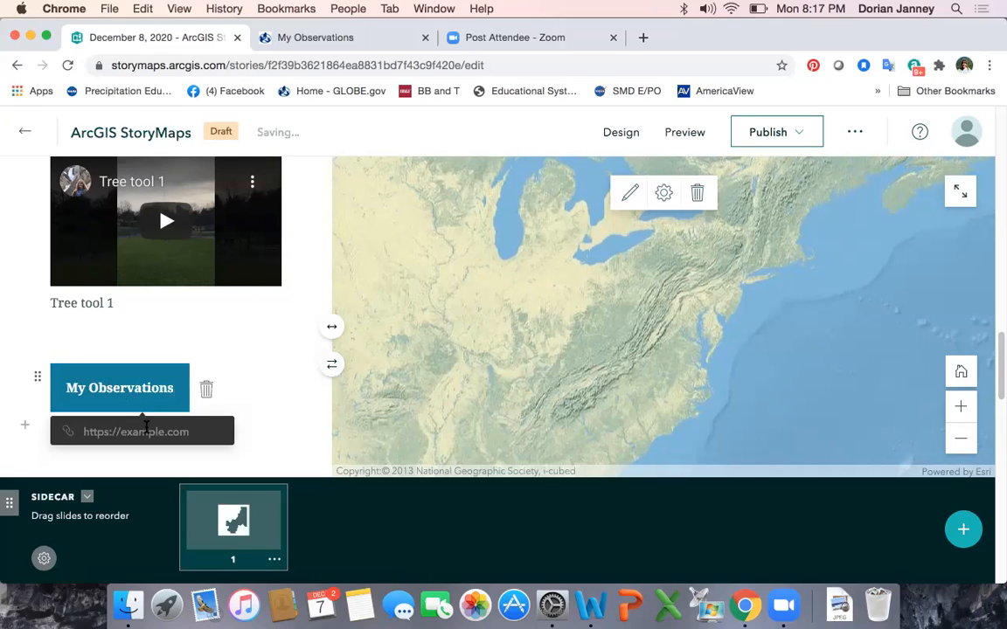
left_click(585, 603)
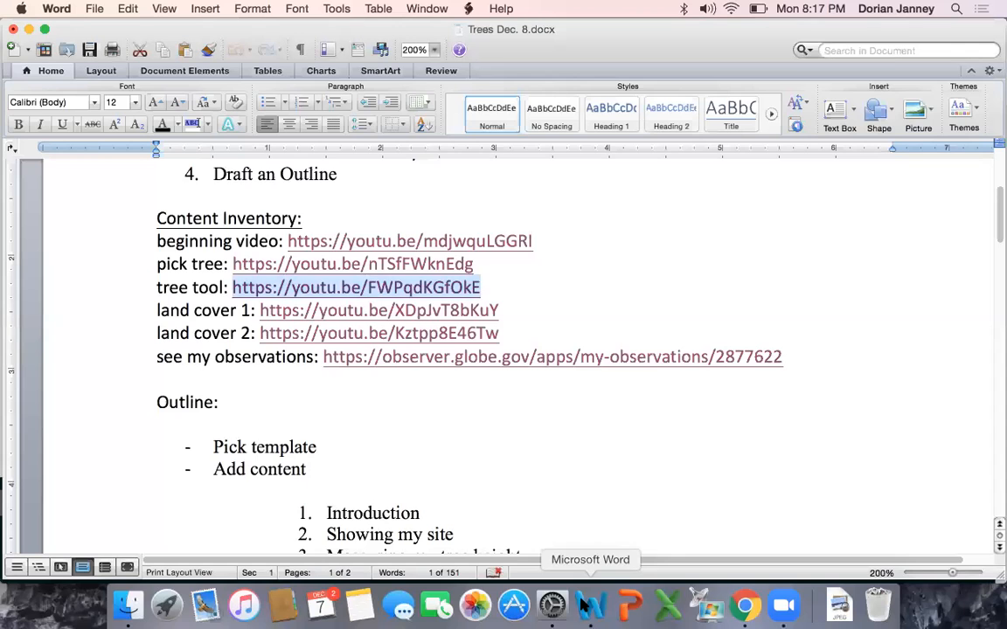
left_click_drag(790, 362, 548, 364)
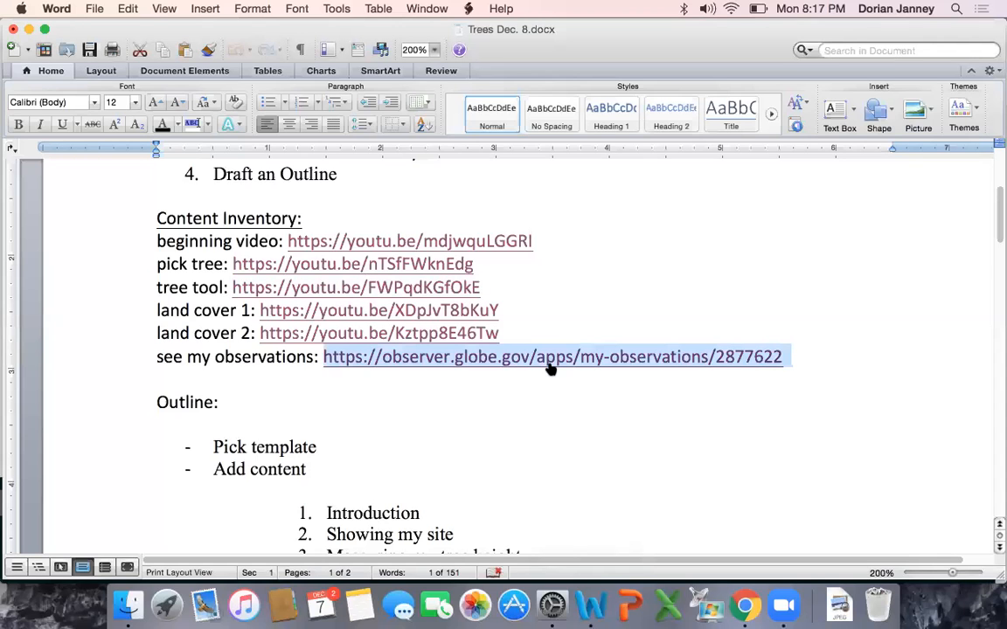
right_click(550, 368)
left_click(569, 388)
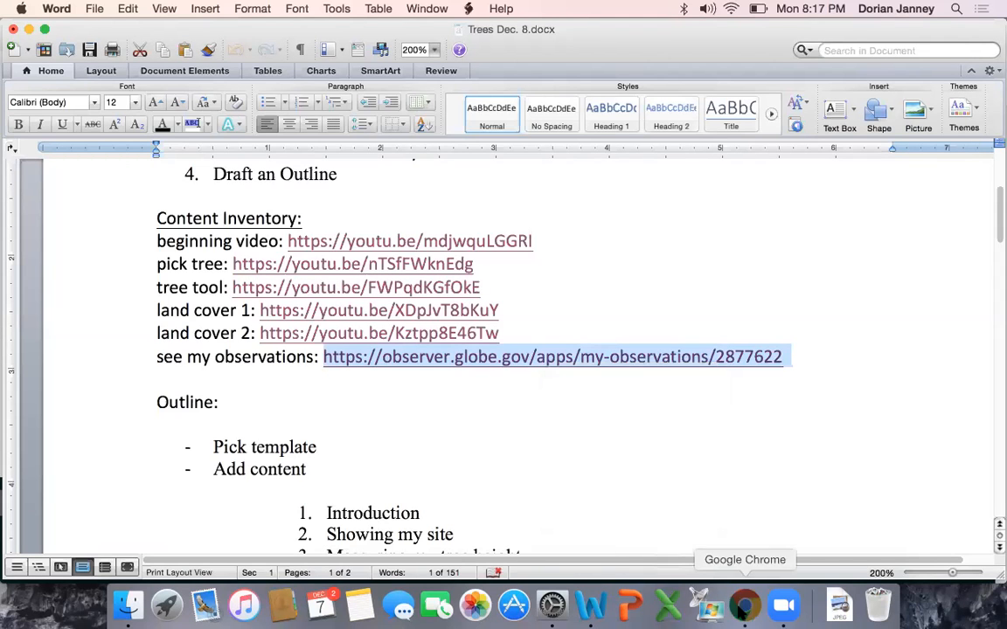
Step: Switch back to Chrome and set the copied observer.globe.gov address as the "My Observations" button's link
left_click(743, 607)
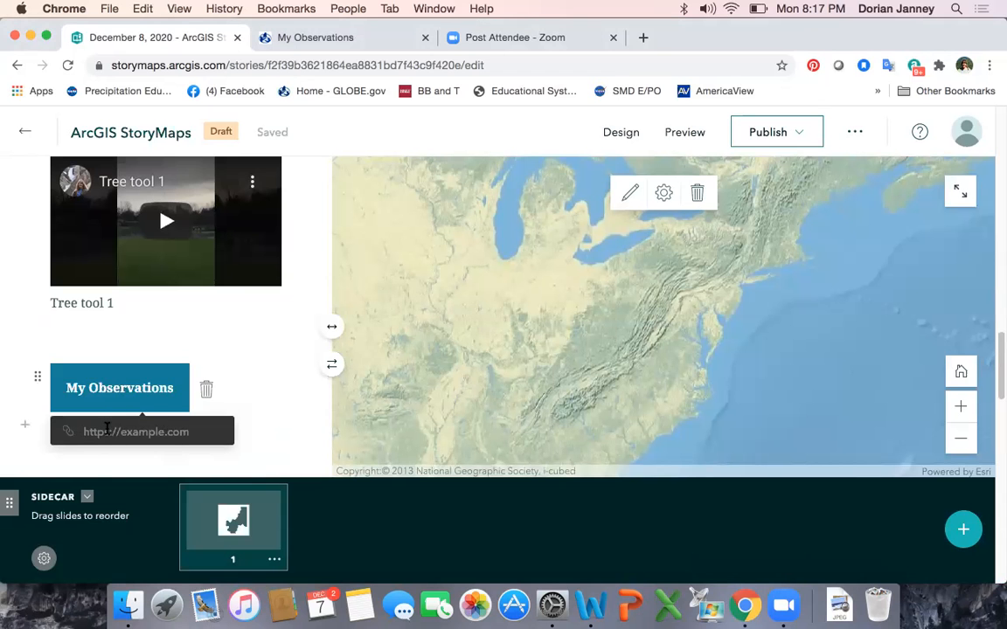
right_click(107, 428)
left_click(139, 424)
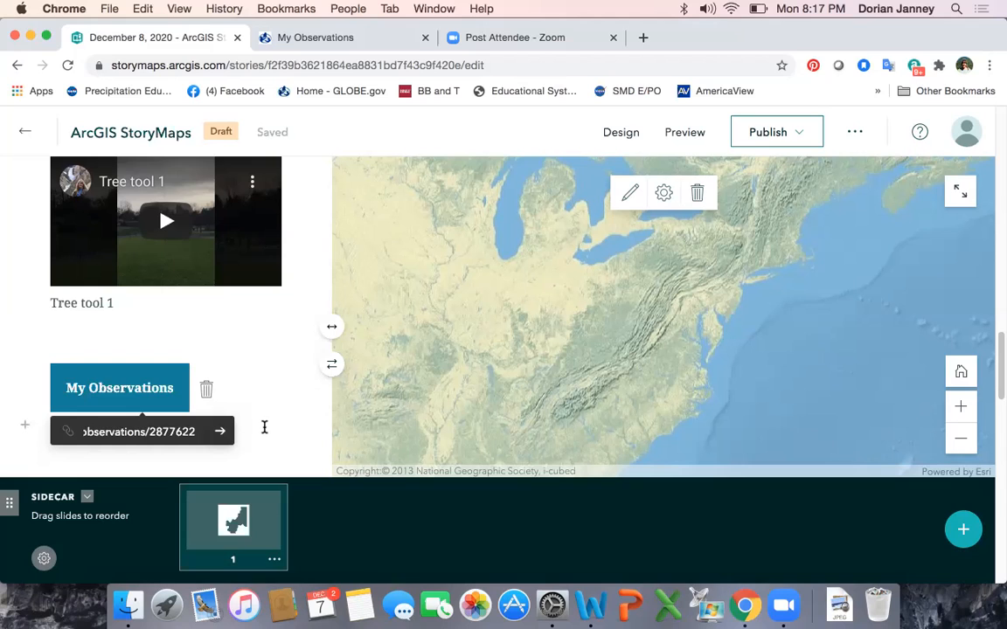
Step: Add a separator below the "My Observations" button
scroll(264, 427, "down", 2)
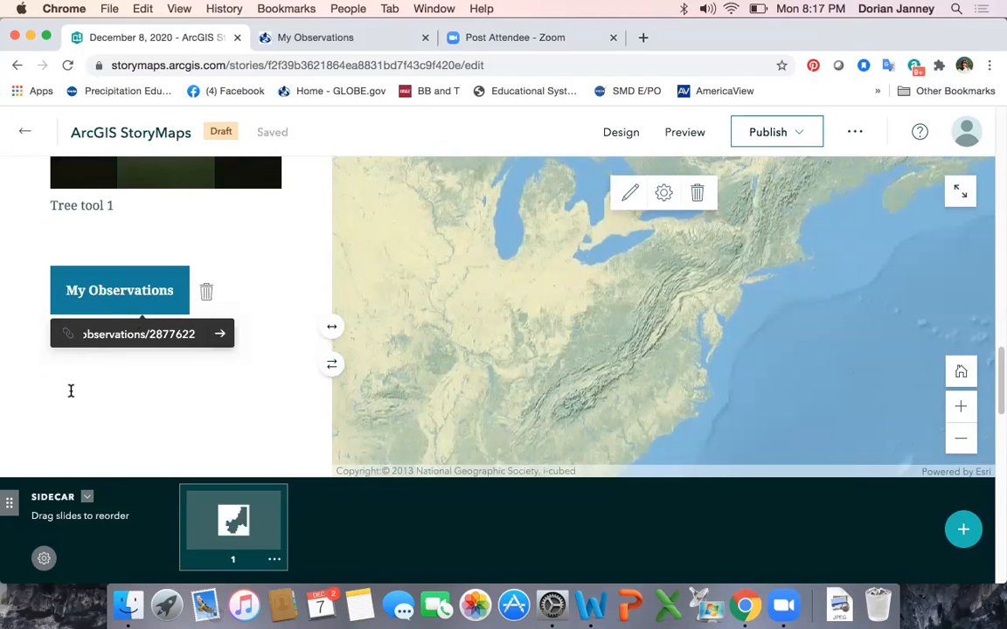
left_click(267, 375)
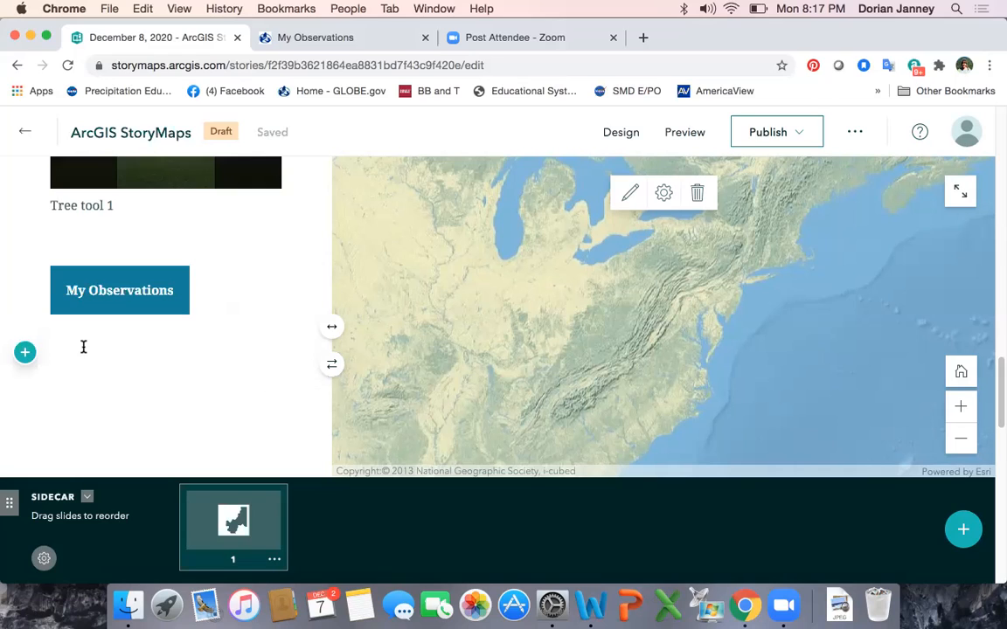
left_click(24, 354)
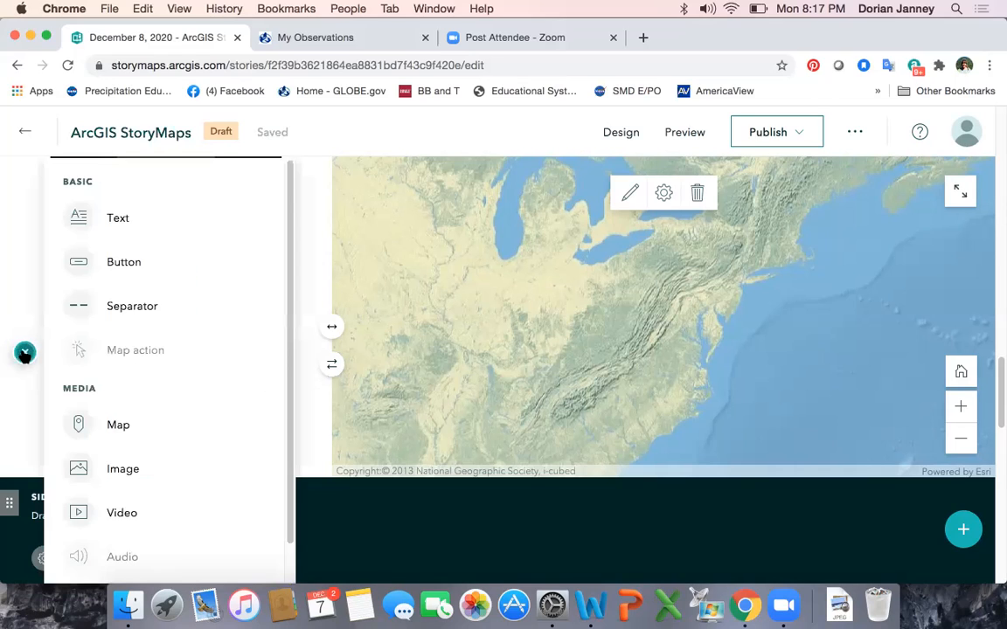
left_click(138, 310)
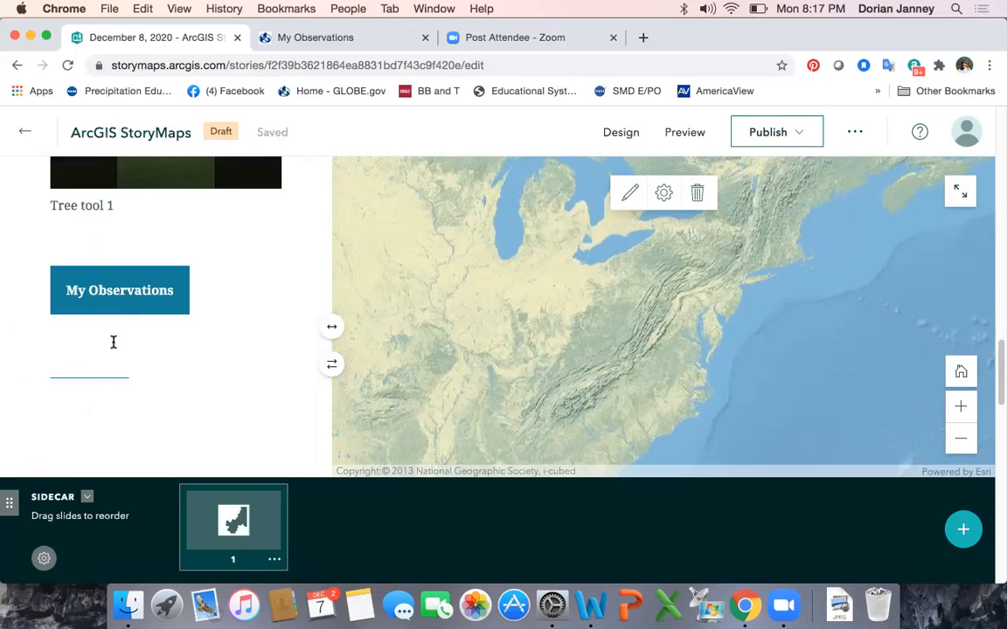
Step: Insert the "testing 2" map from the saved maps below the separator that follows the My Observations button
left_click(25, 403)
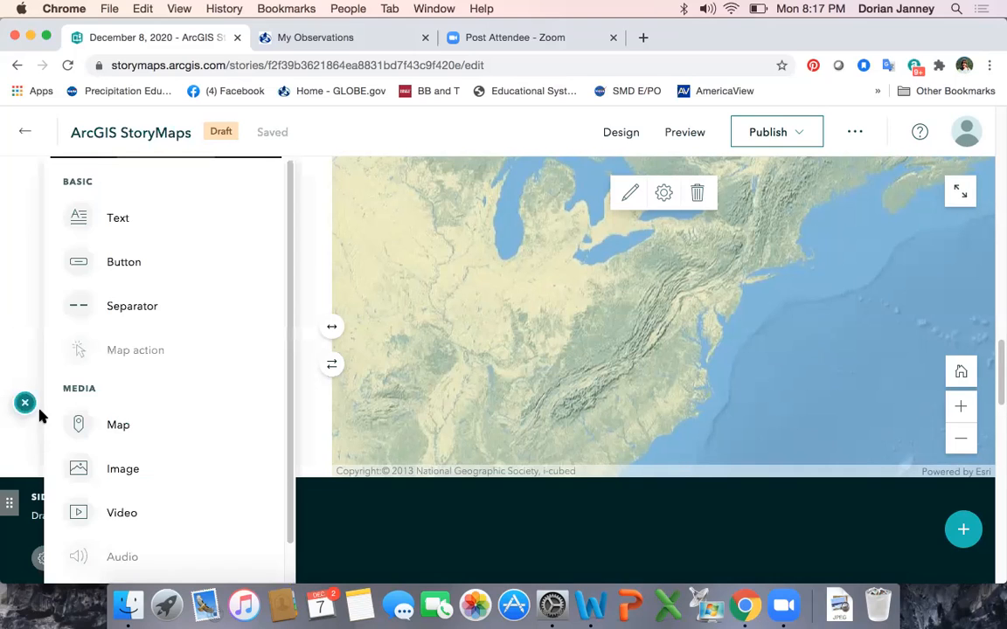
left_click(116, 426)
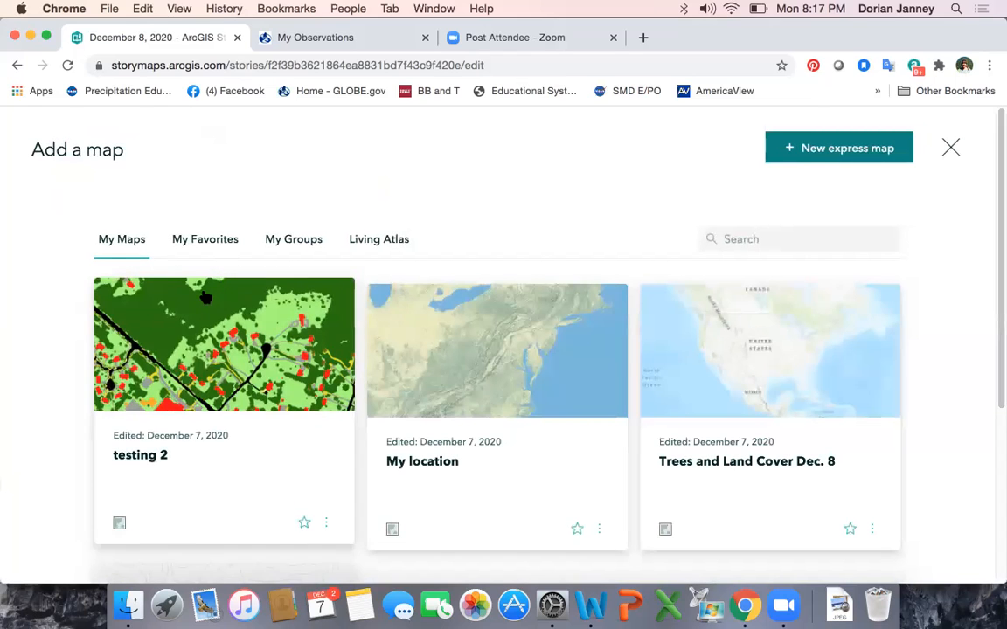
left_click(252, 339)
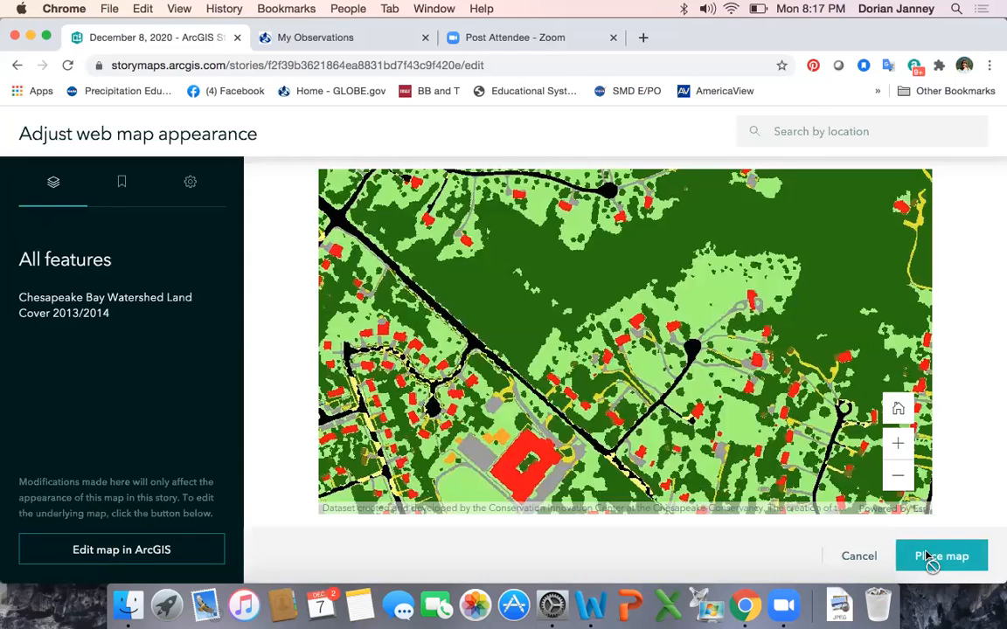
left_click(929, 557)
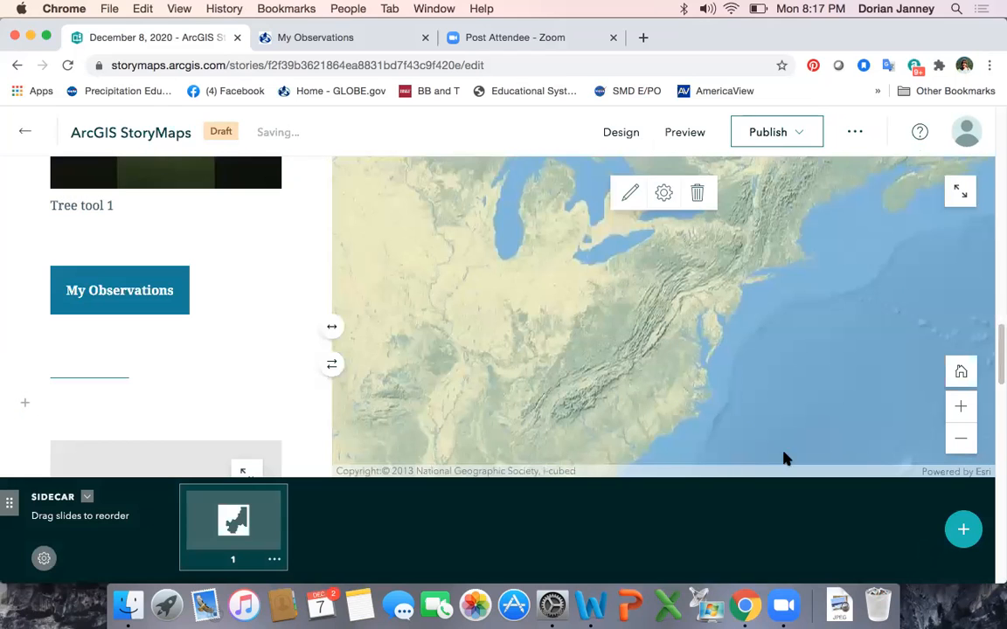
Step: Add a text paragraph below the "testing 2" map reading "doing a land cover observation"
scroll(256, 354, "down", 5)
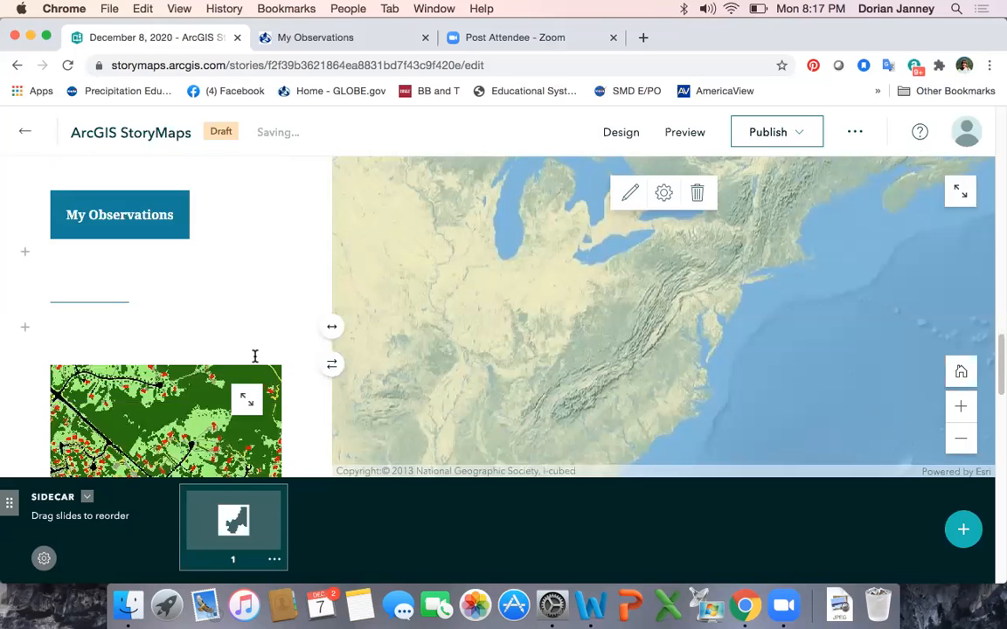
scroll(294, 351, "down", 2)
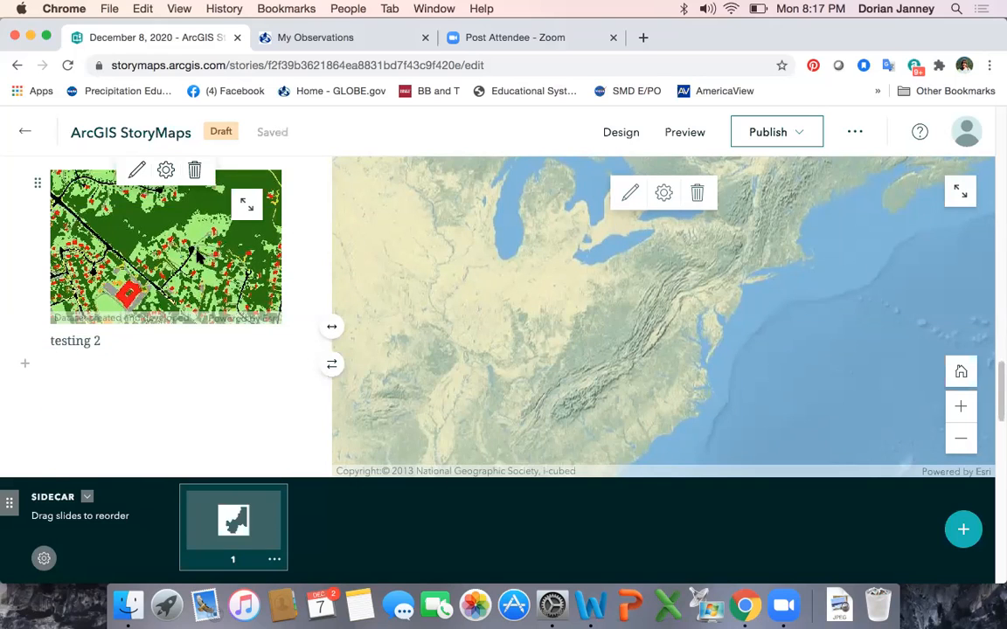
left_click(24, 364)
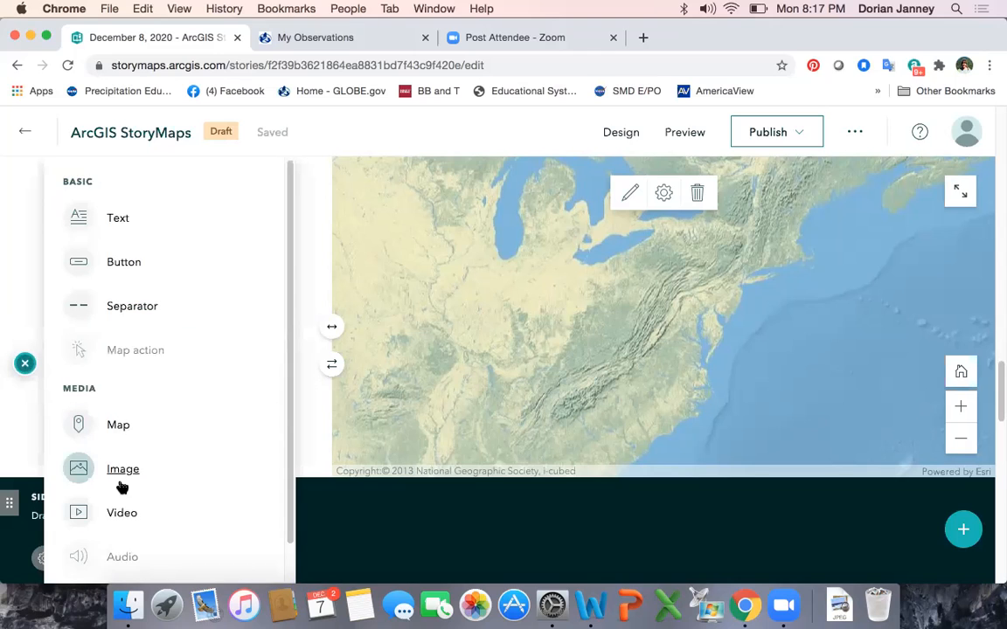
left_click(131, 223)
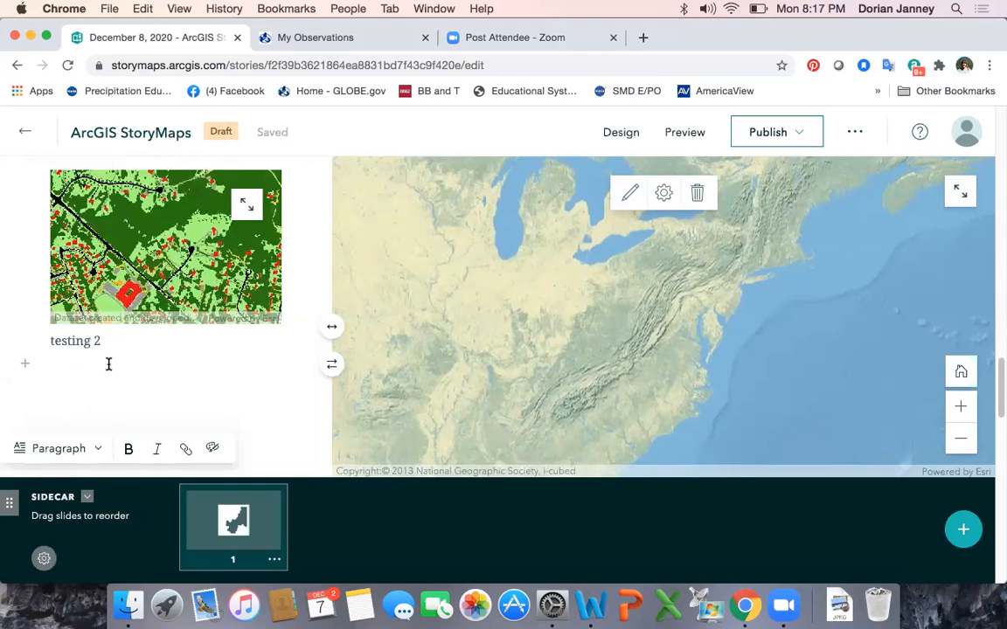
type("doing a land cover observation")
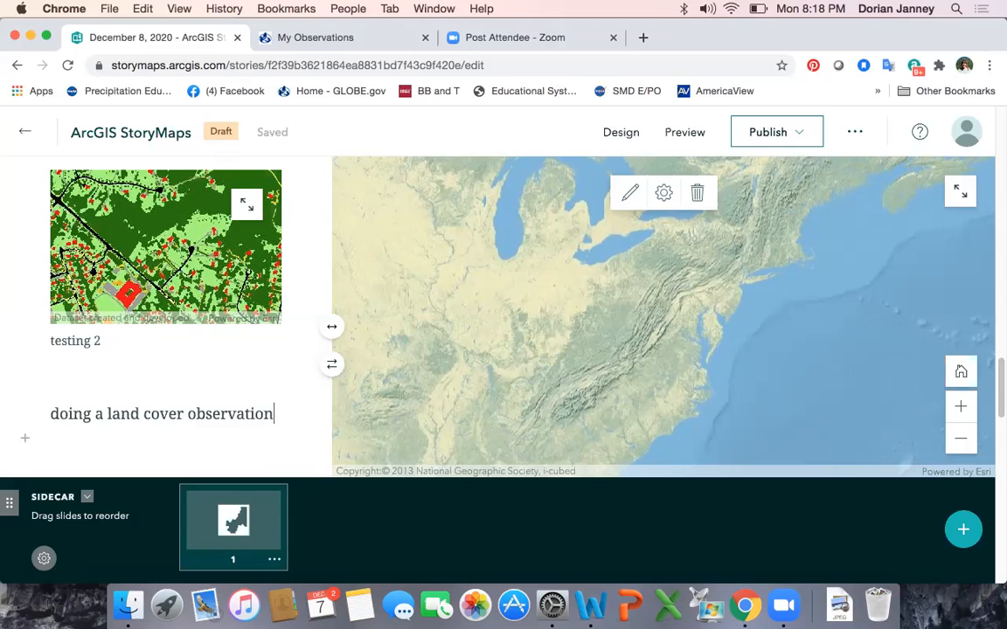
Step: Start adding a video below the land cover text, then switch to Word and copy the "land cover 1" video address
left_click(25, 438)
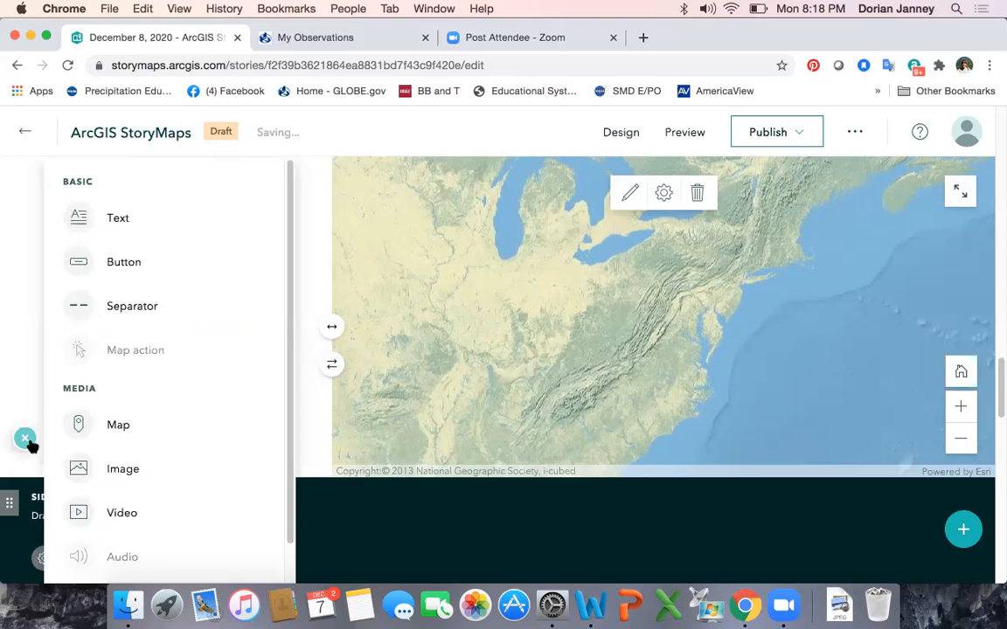
left_click(123, 513)
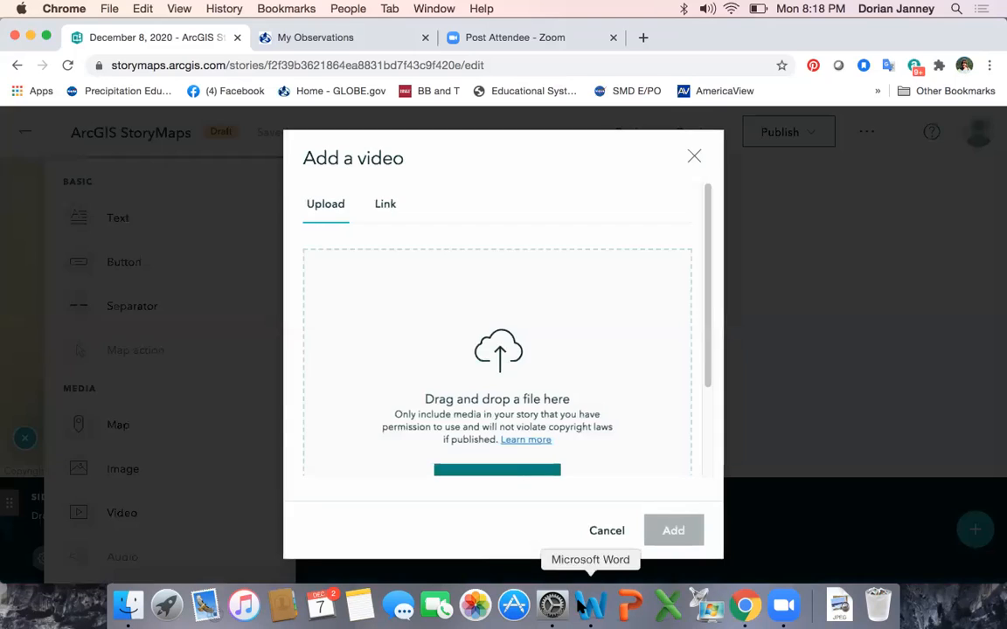
left_click(590, 606)
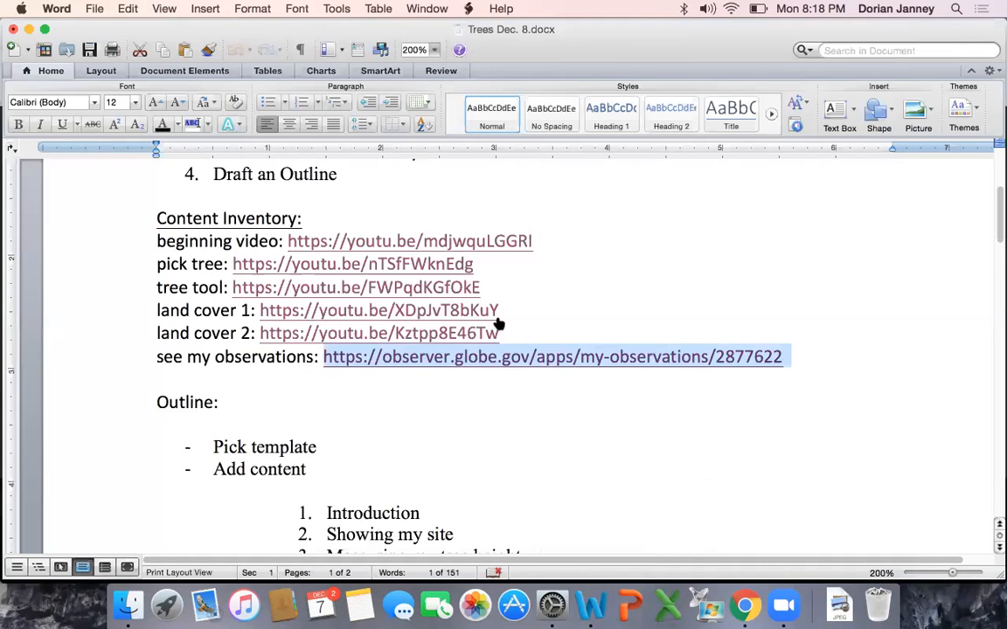
left_click_drag(517, 312, 282, 310)
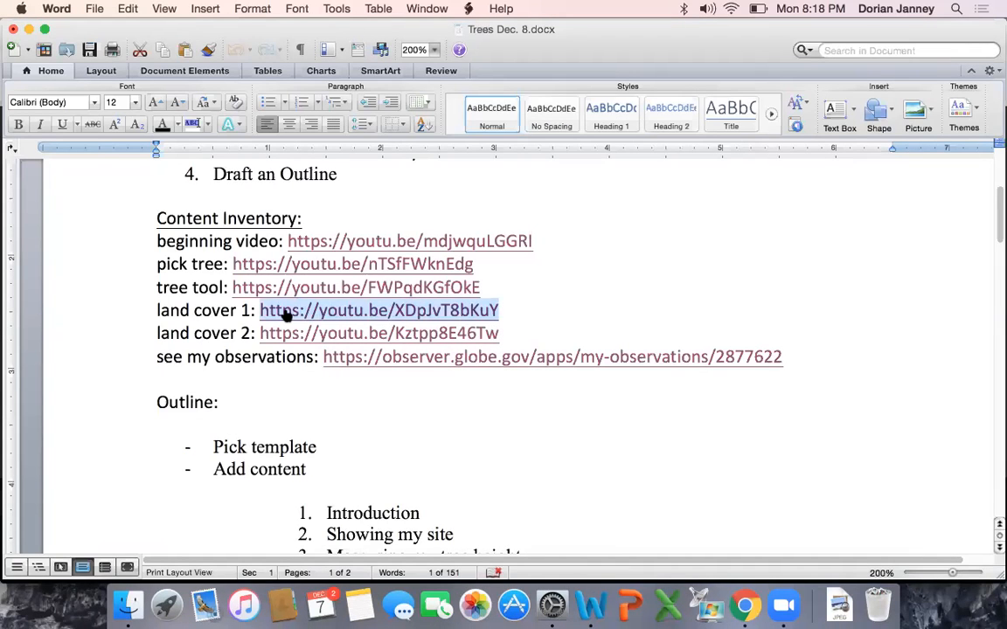
right_click(286, 315)
left_click(314, 331)
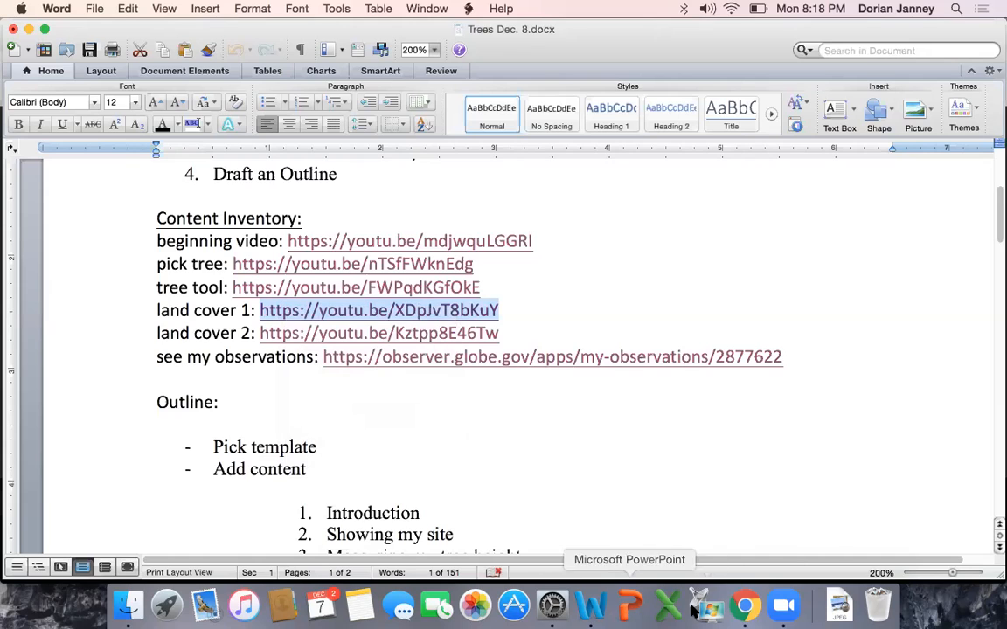
Step: Switch back to Chrome and add the land cover 1 video by link, using the copied youtu.be address
left_click(745, 606)
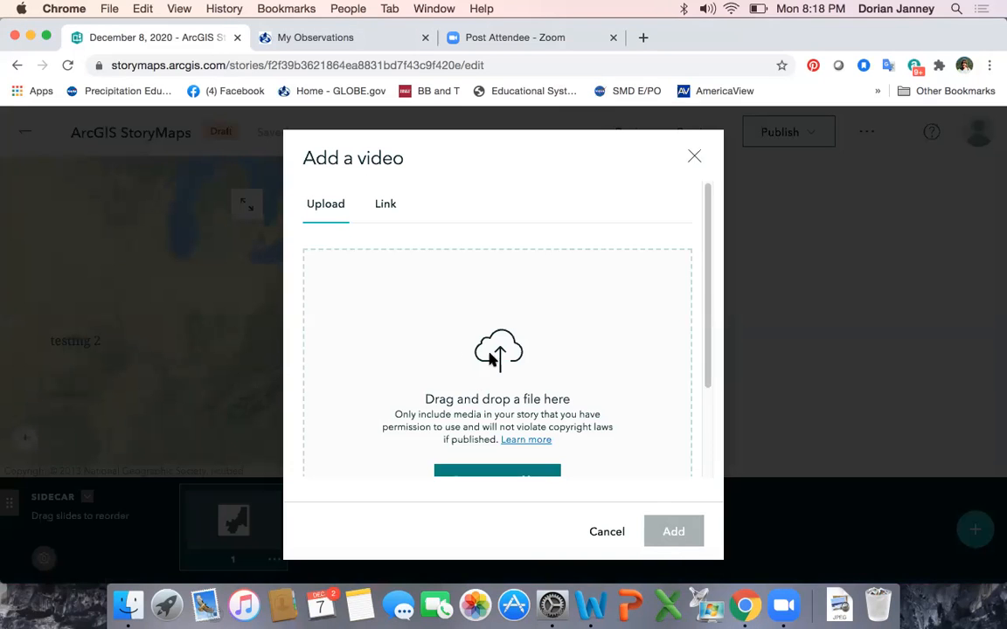
left_click(385, 206)
right_click(371, 262)
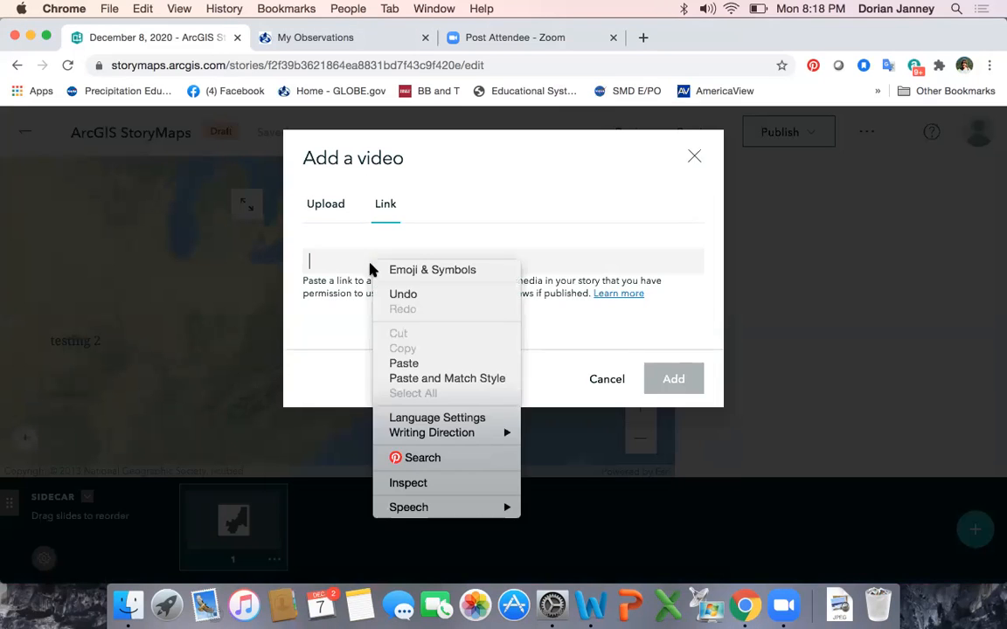
left_click(404, 364)
left_click(667, 381)
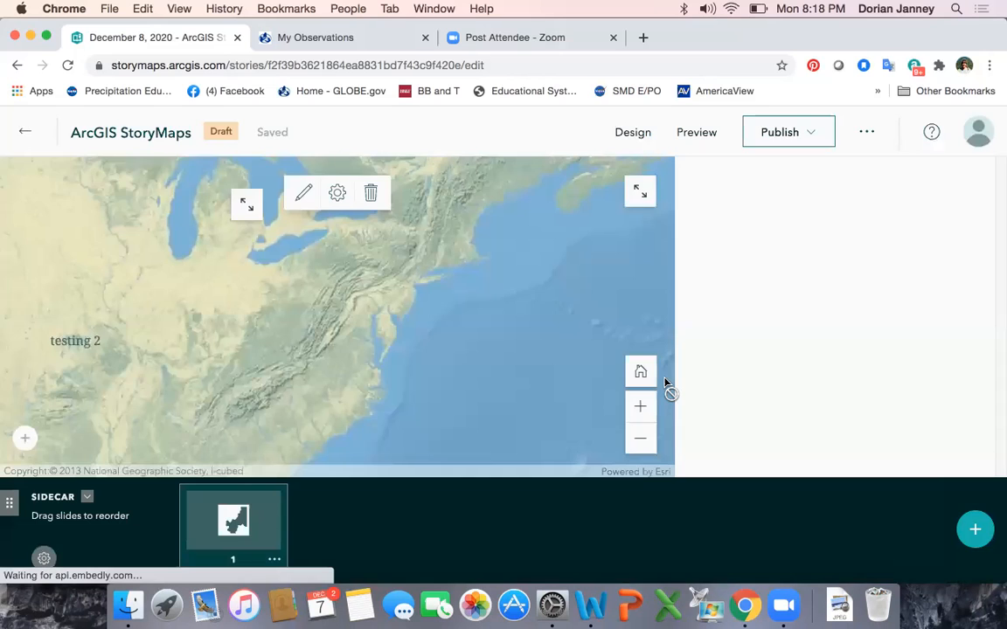
Step: Add a text paragraph below the land cover 1 video reading "taking my observation-"
scroll(54, 392, "down", 5)
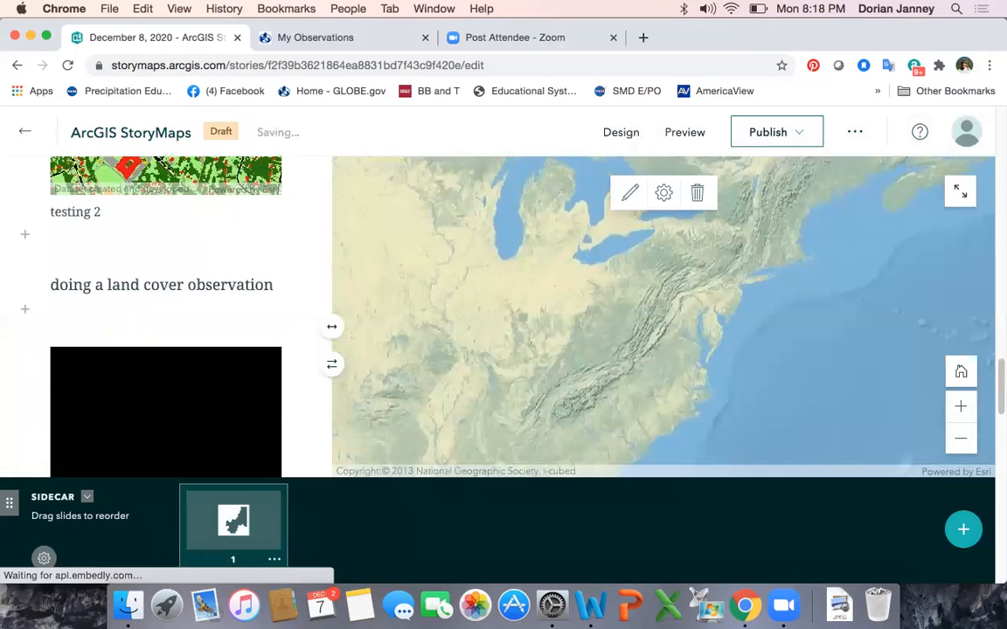
left_click(24, 339)
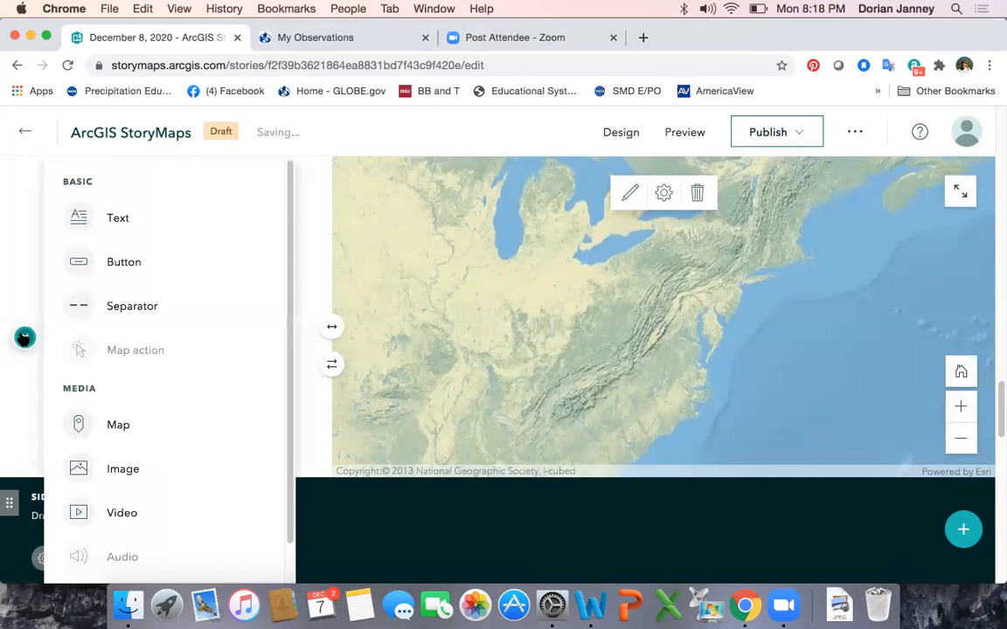
left_click(119, 218)
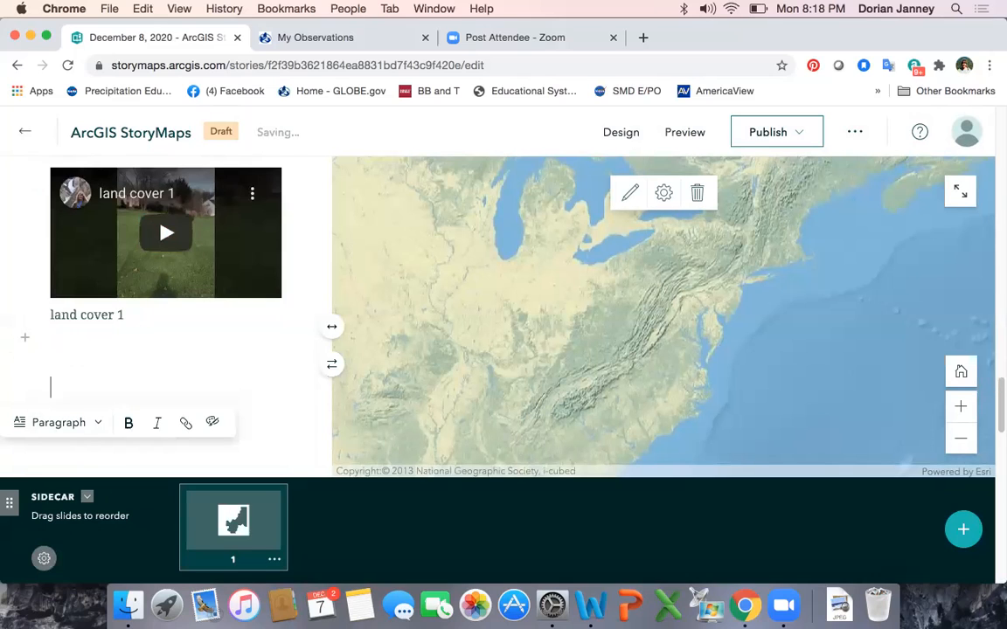
type("taking my observation-")
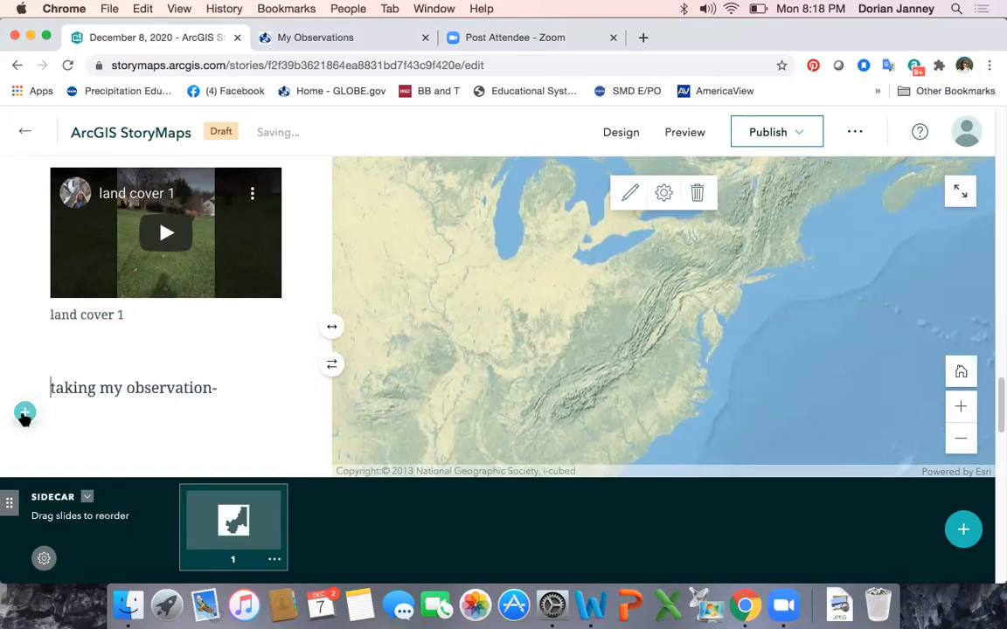
Step: Start adding a video below "taking my observation-", then switch to Word and copy the "land cover 2" video address
left_click(25, 416)
left_click(127, 512)
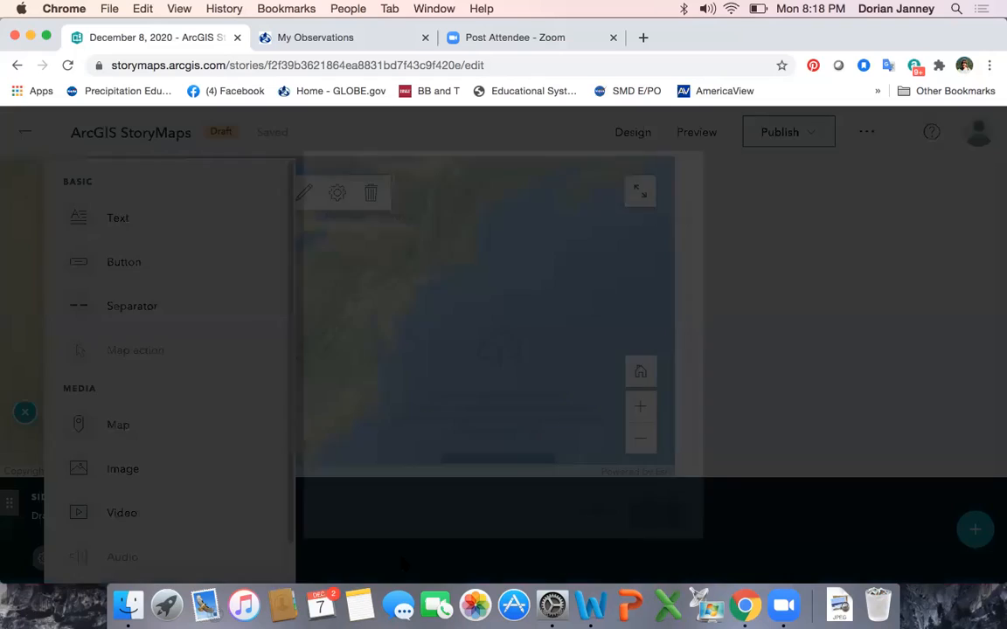
left_click(591, 605)
left_click_drag(500, 333, 282, 333)
right_click(281, 337)
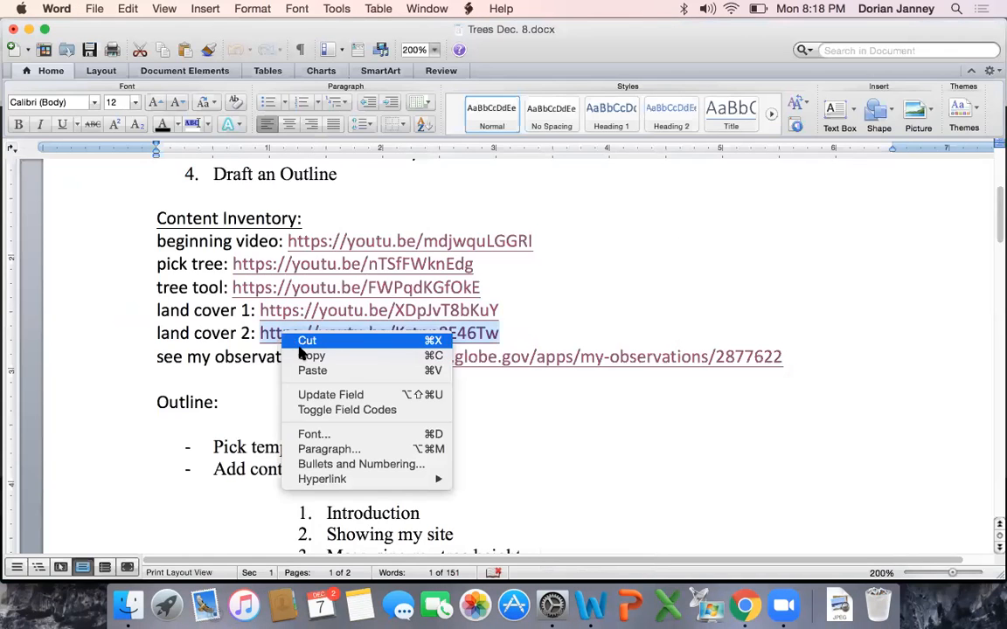
left_click(310, 355)
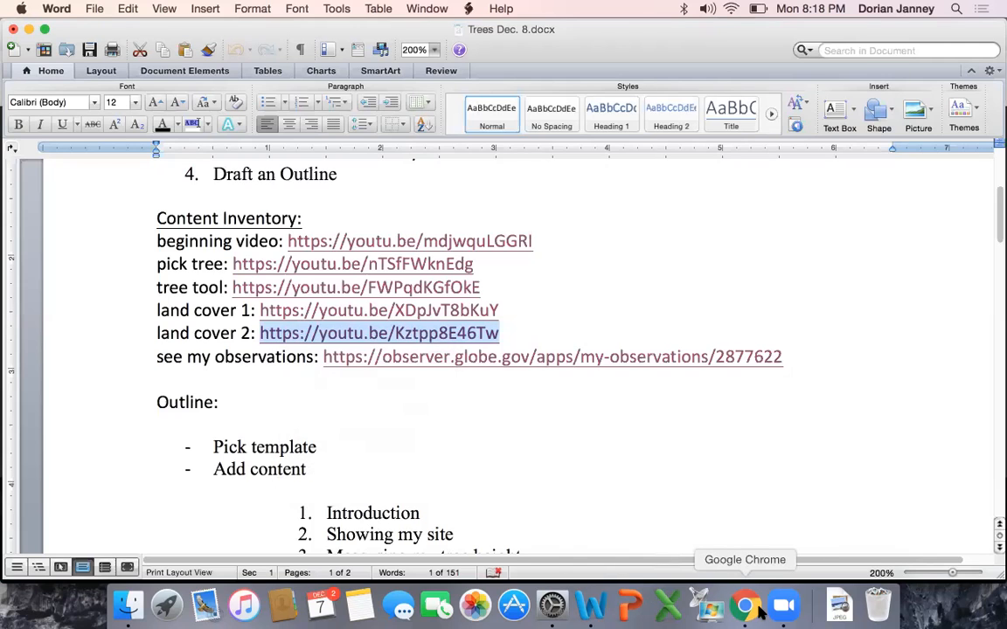
Step: Switch back to Chrome and add the land cover 2 video by link, using the copied youtu.be address
left_click(746, 607)
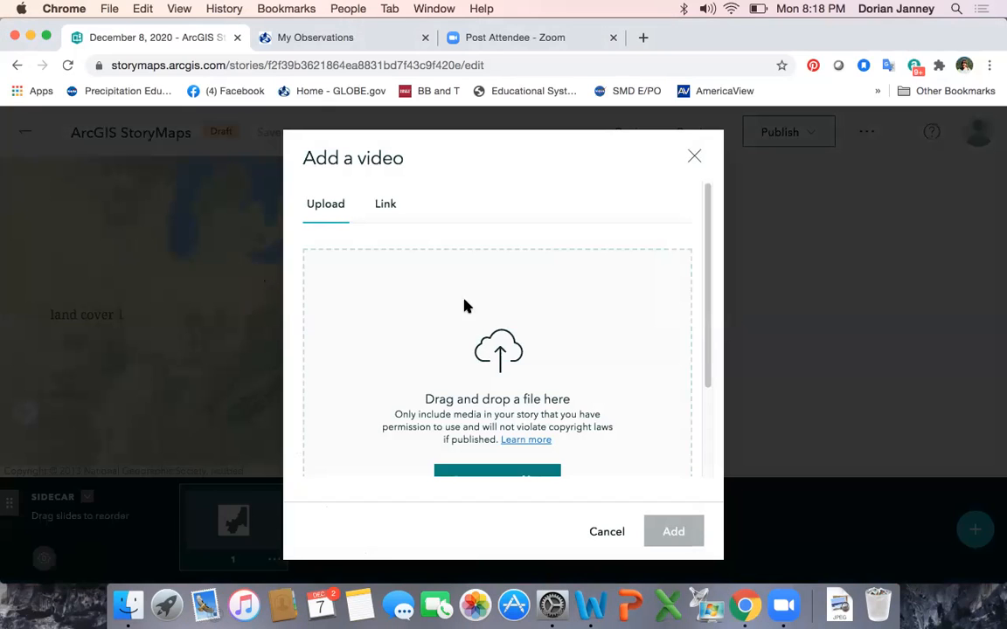
left_click(385, 205)
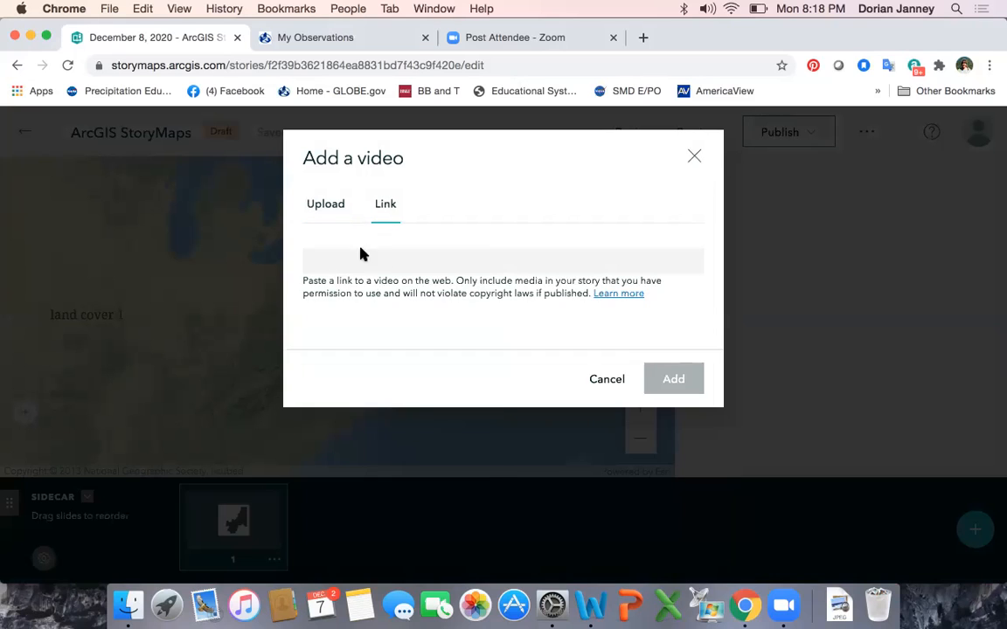
right_click(361, 255)
left_click(396, 363)
left_click(663, 378)
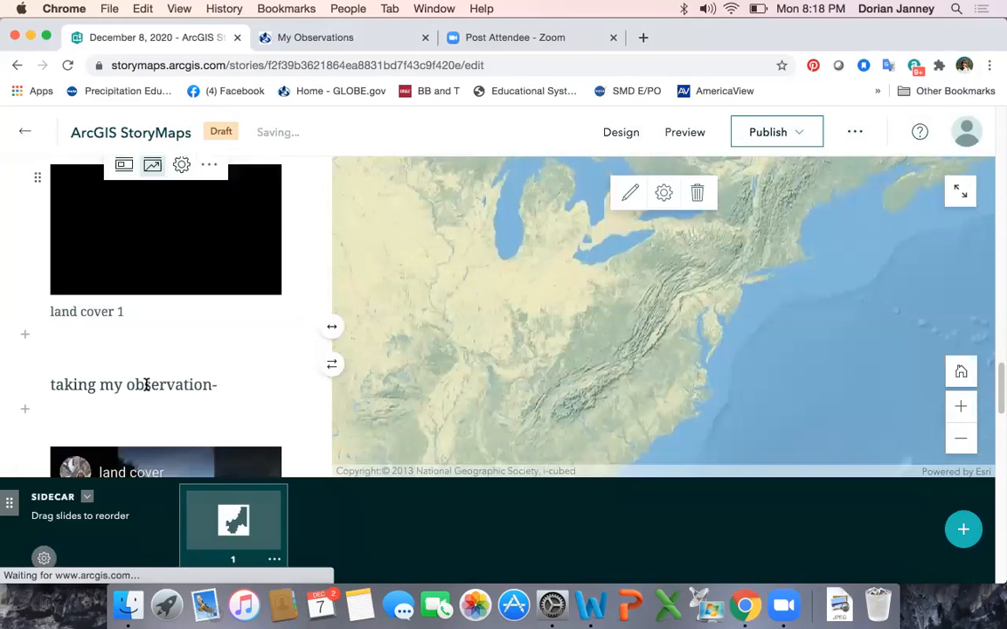
Step: Add a button below the second land cover video and label it "My Observations"
scroll(75, 381, "down", 8)
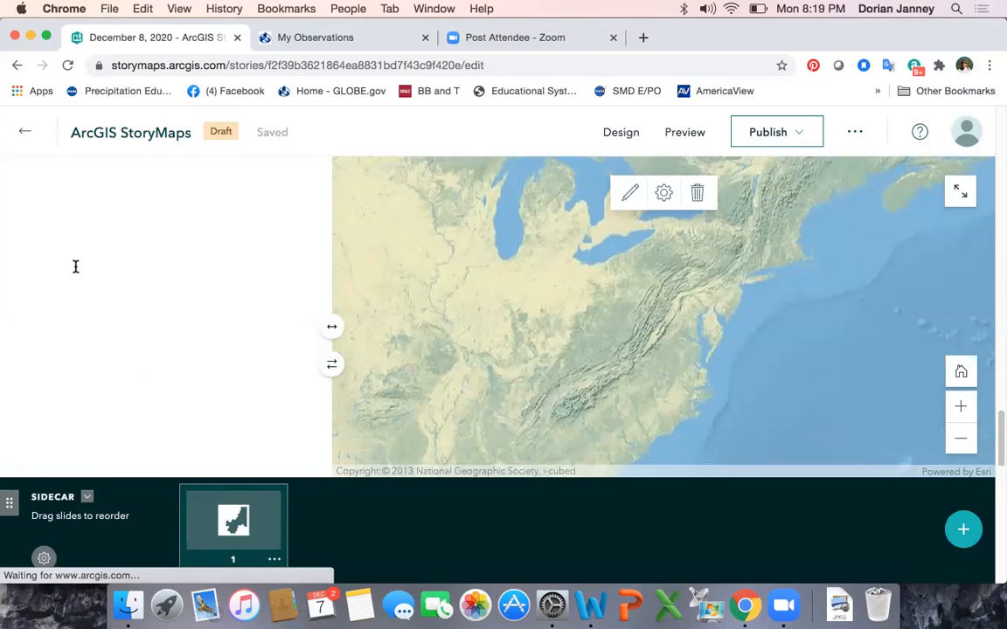
scroll(75, 267, "up", 10)
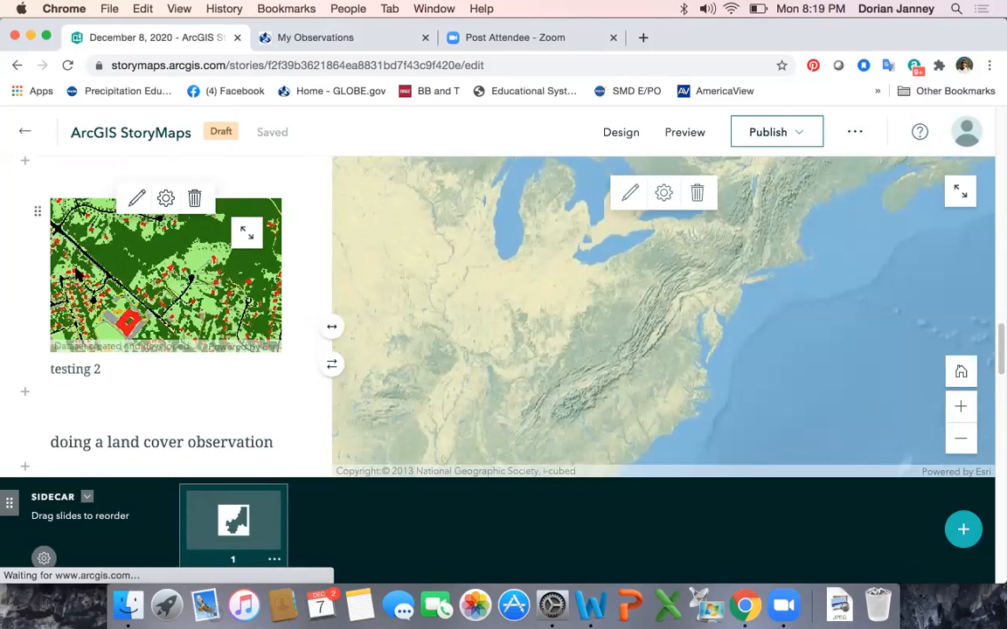
scroll(78, 341, "down", 5)
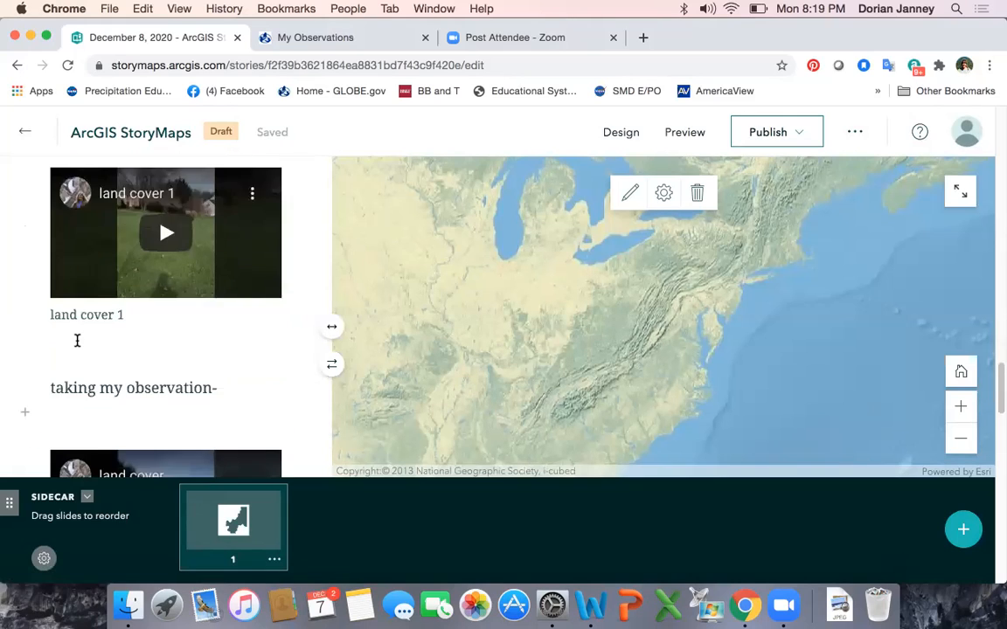
scroll(77, 340, "down", 5)
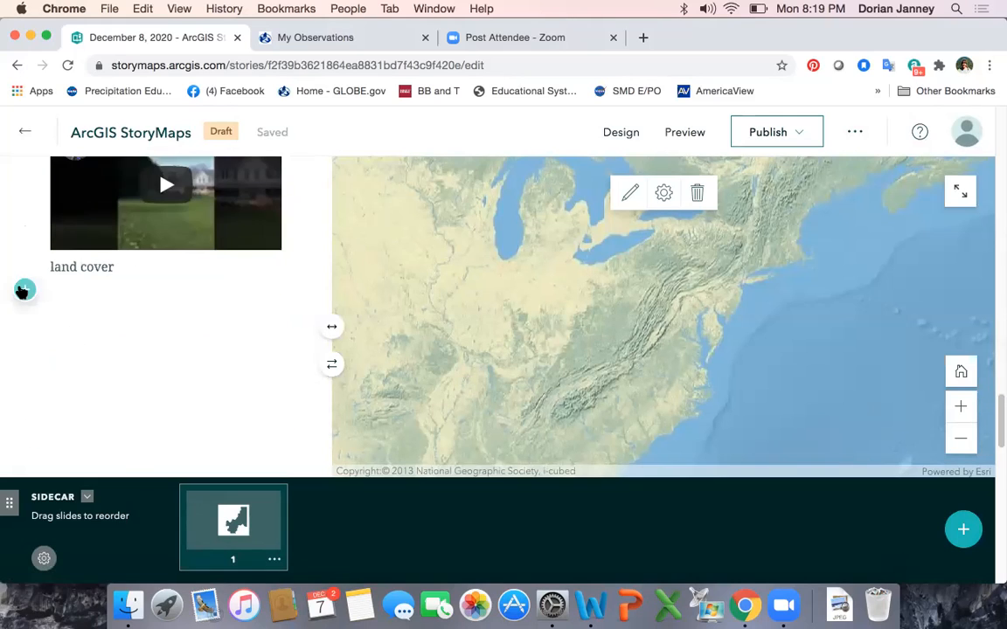
left_click(25, 290)
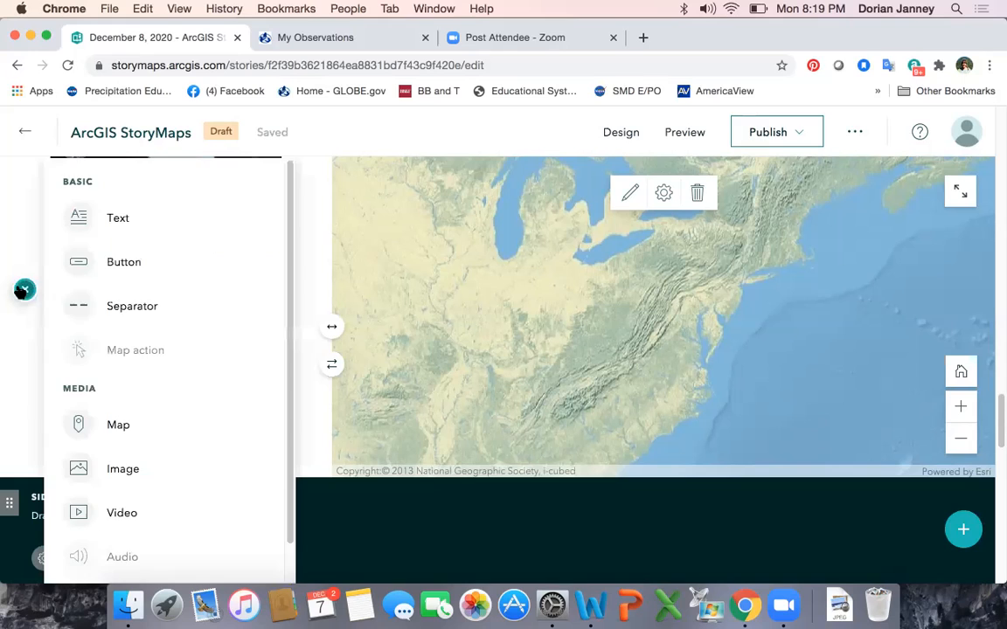
left_click(136, 265)
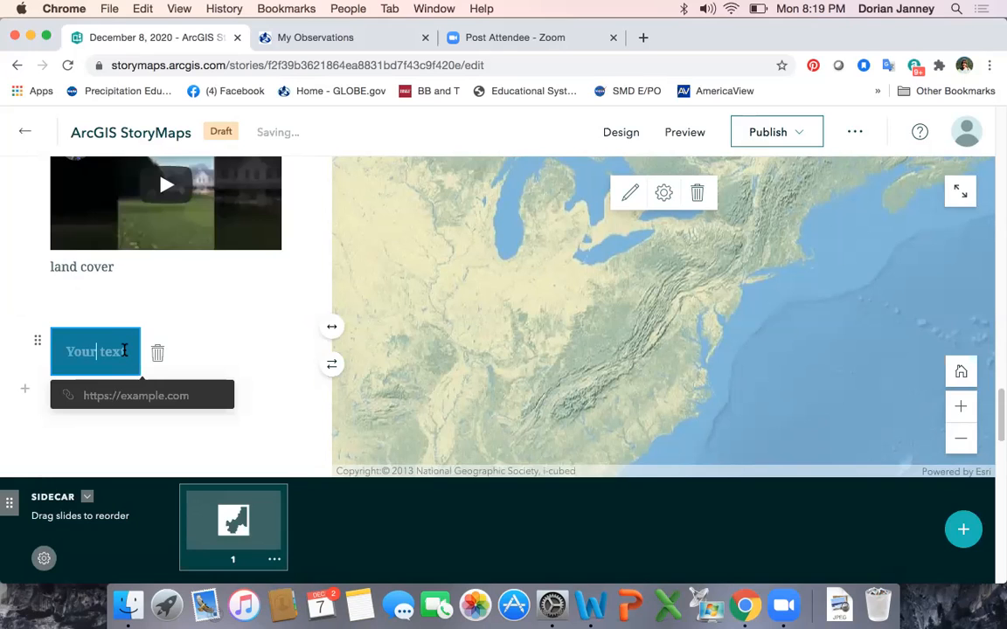
type("My O")
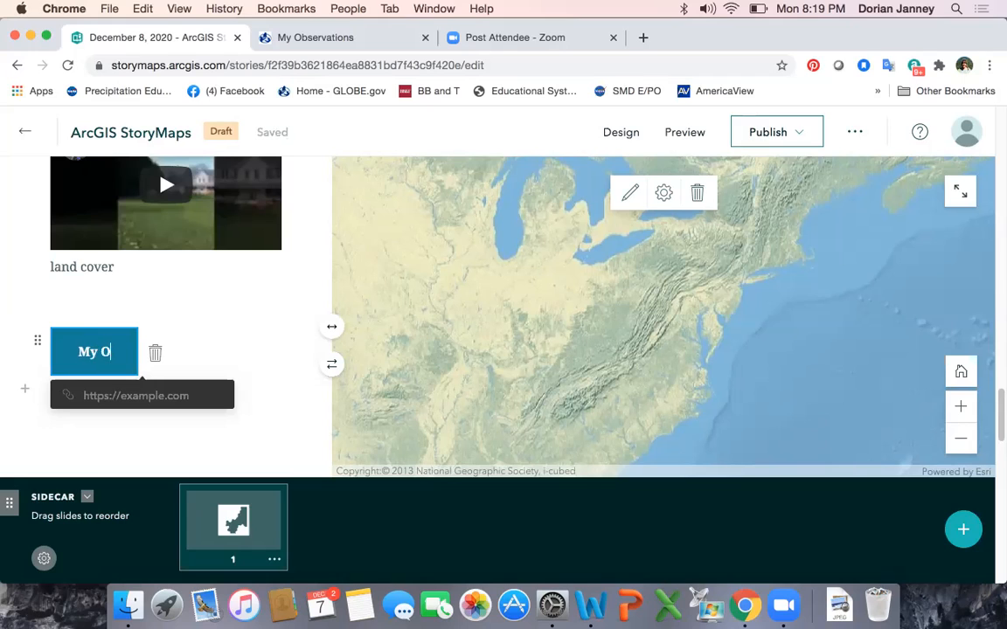
type("bservations")
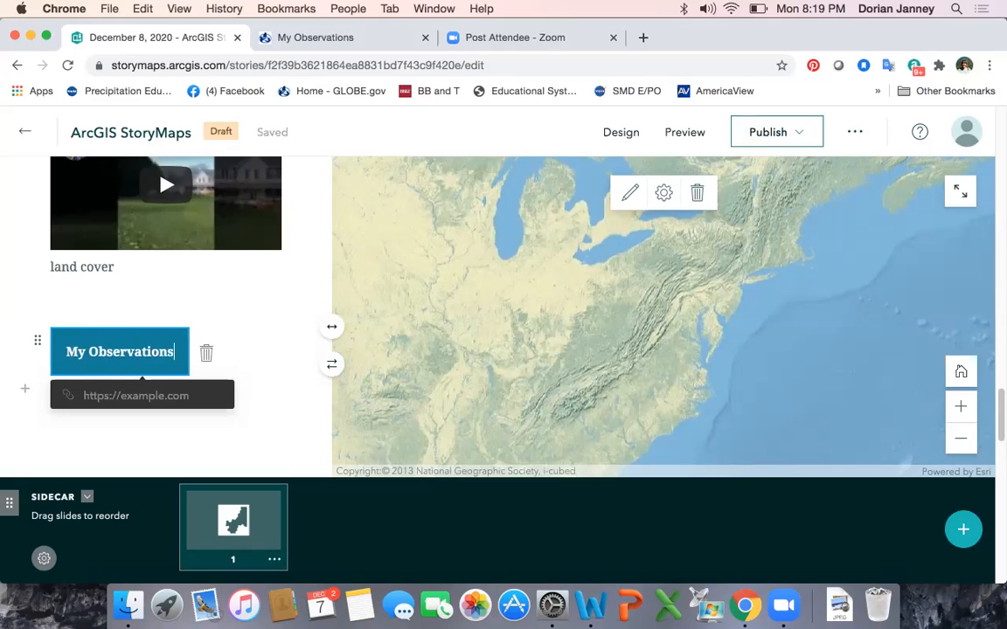
Step: Switch to Word and copy the "see my observations" web address from the Content Inventory
left_click(591, 605)
left_click_drag(798, 367, 735, 363)
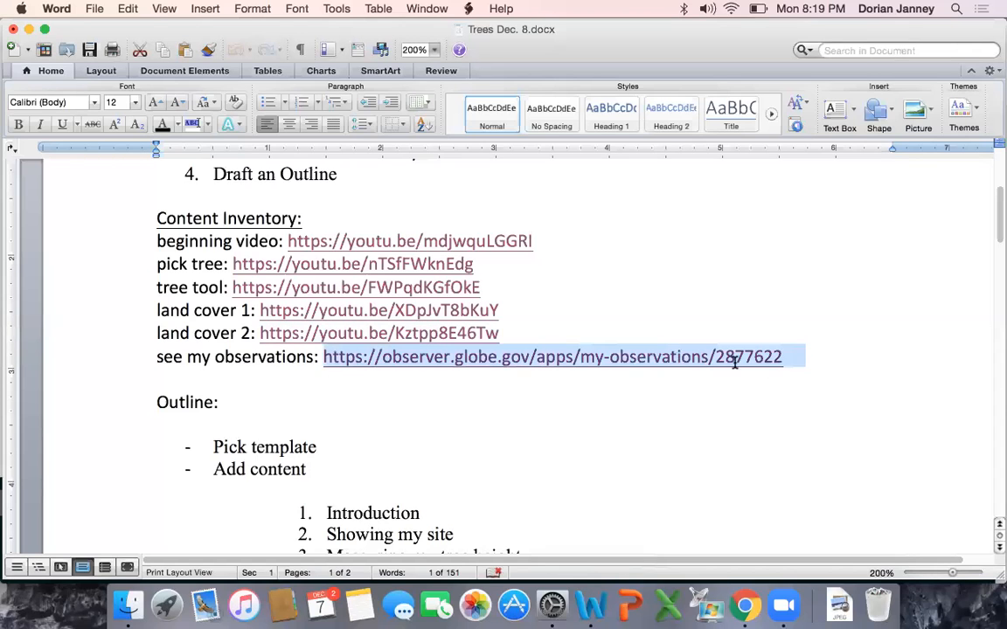
right_click(488, 365)
left_click(516, 382)
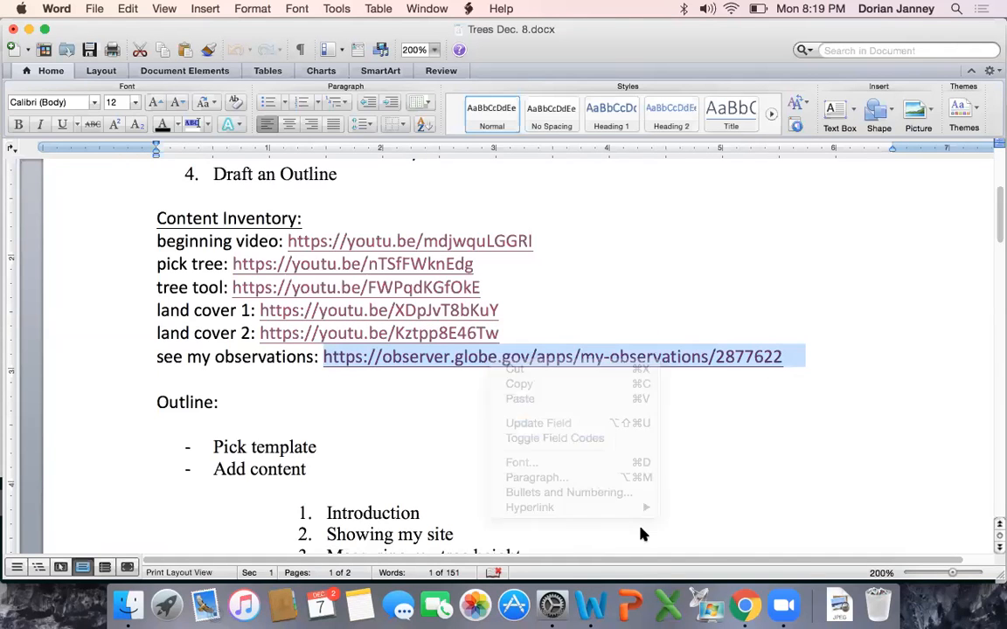
Step: Switch back to Chrome and paste the copied observations address as the link of the new My Observations button
left_click(745, 614)
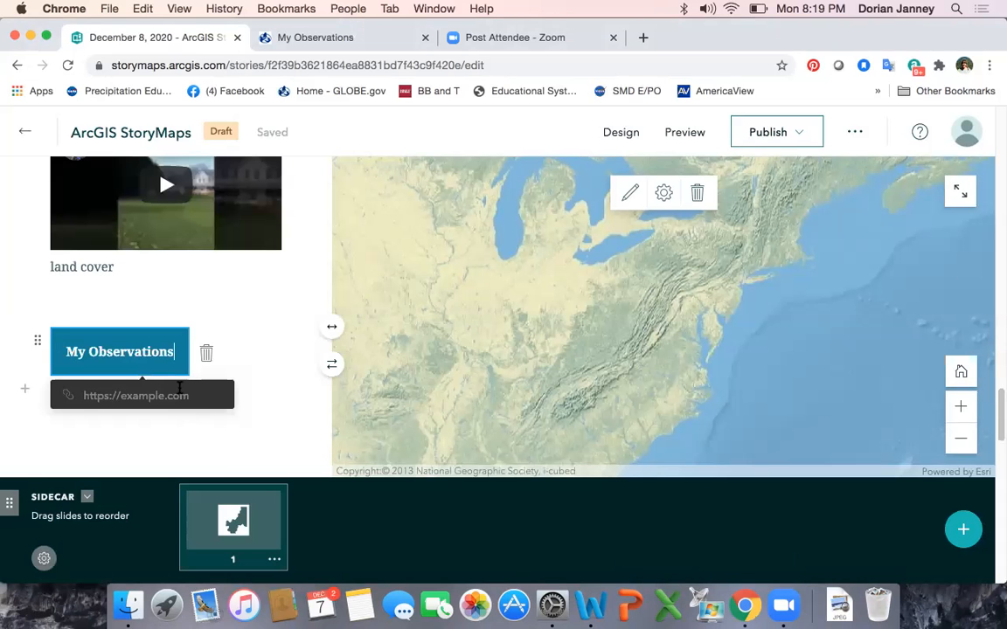
right_click(202, 412)
left_click(211, 423)
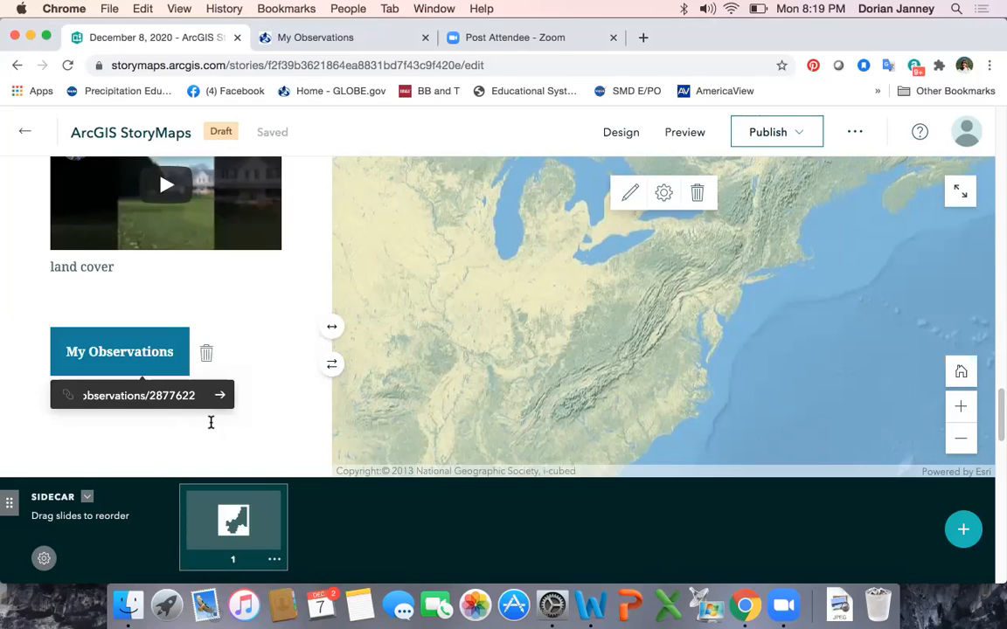
Step: Preview the story and look through the cover, title and opening sidecar content down to "Picking a tree to measure-"
left_click(685, 133)
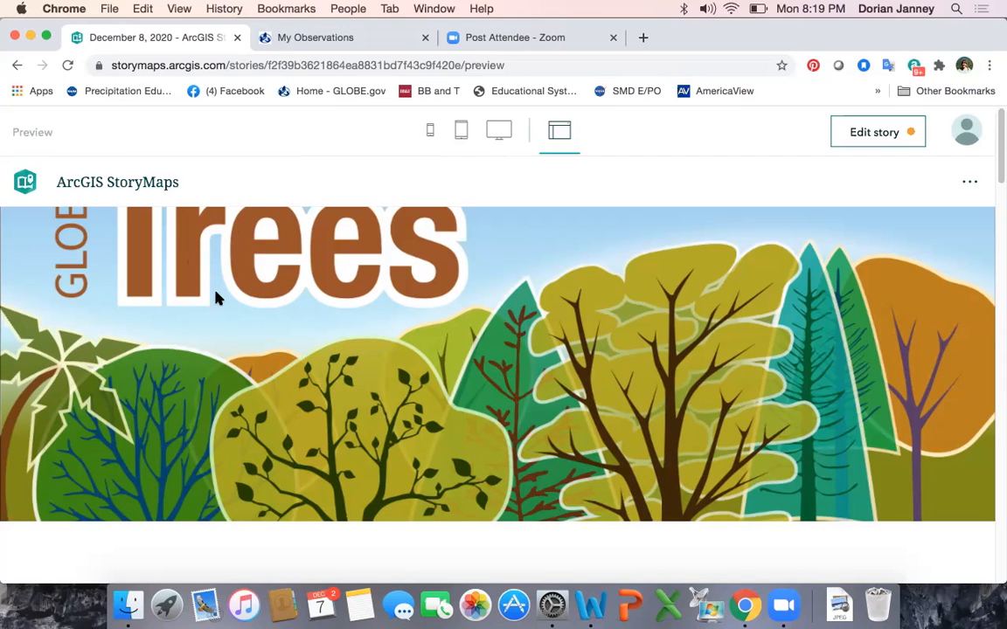
scroll(217, 298, "down", 5)
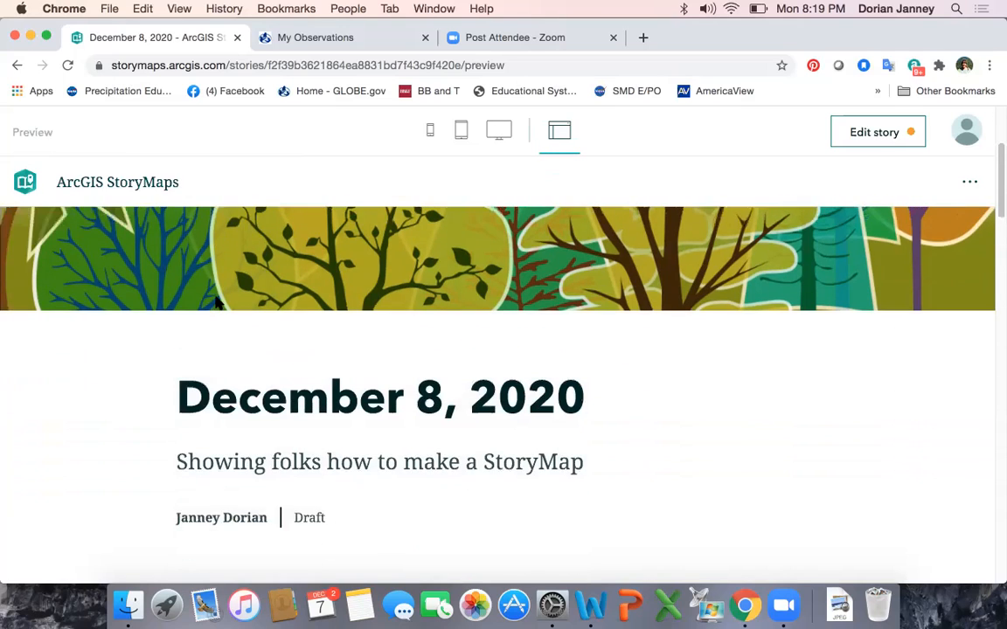
scroll(218, 302, "down", 10)
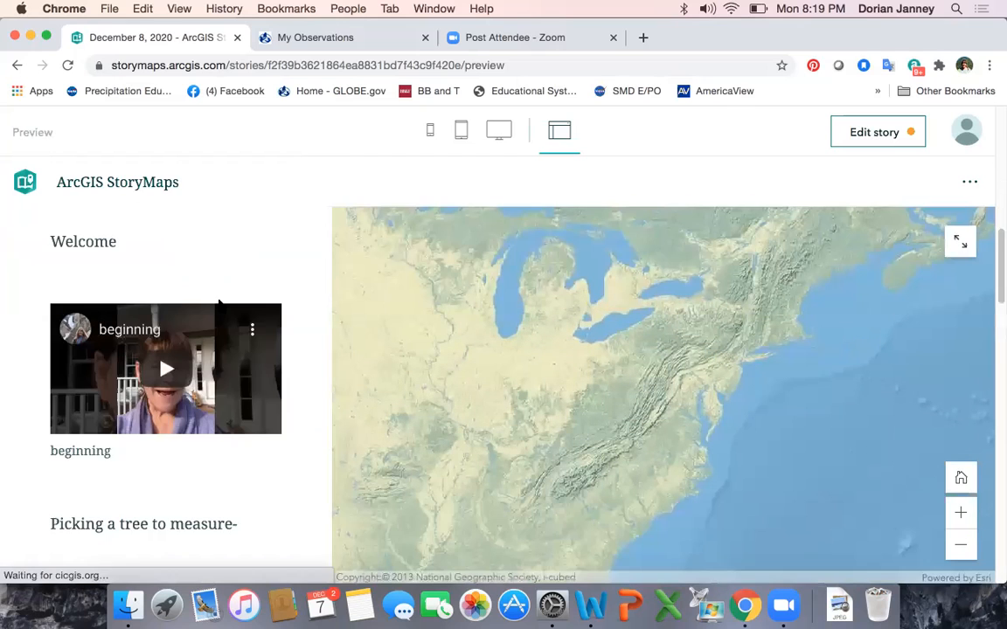
scroll(568, 396, "down", 2)
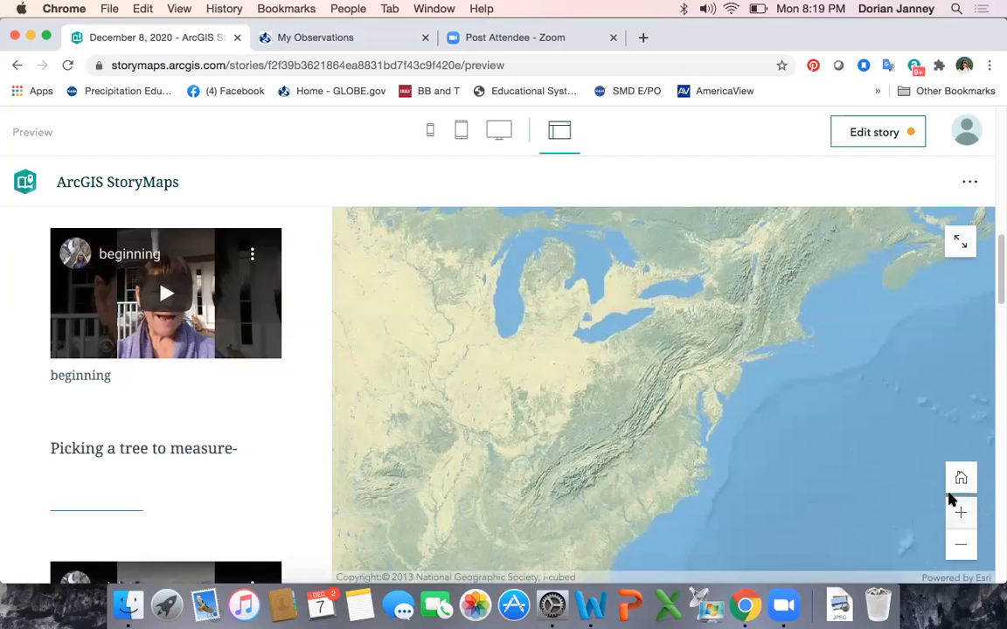
Step: Zoom the previewed sidecar map in four levels and pan it to the area around the Chesapeake Bay and Potomac River
left_click(958, 512)
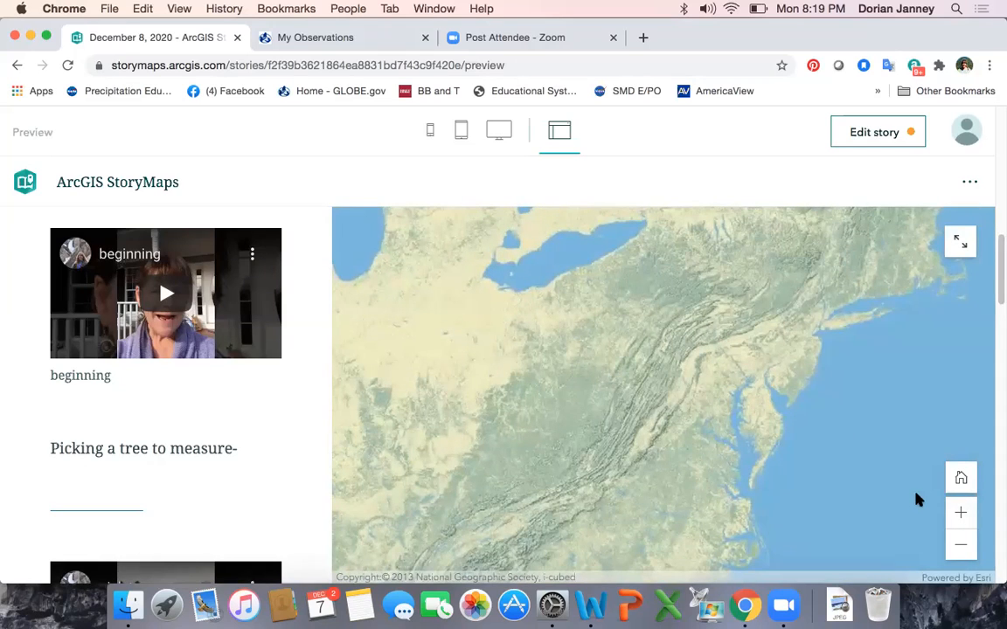
left_click(965, 510)
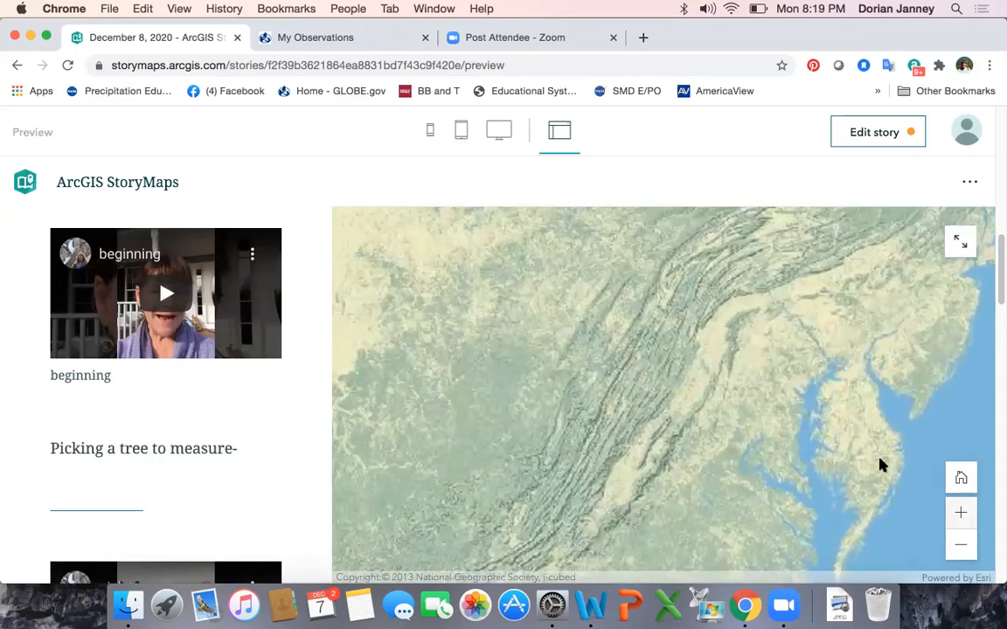
left_click(960, 513)
left_click_drag(884, 470, 706, 397)
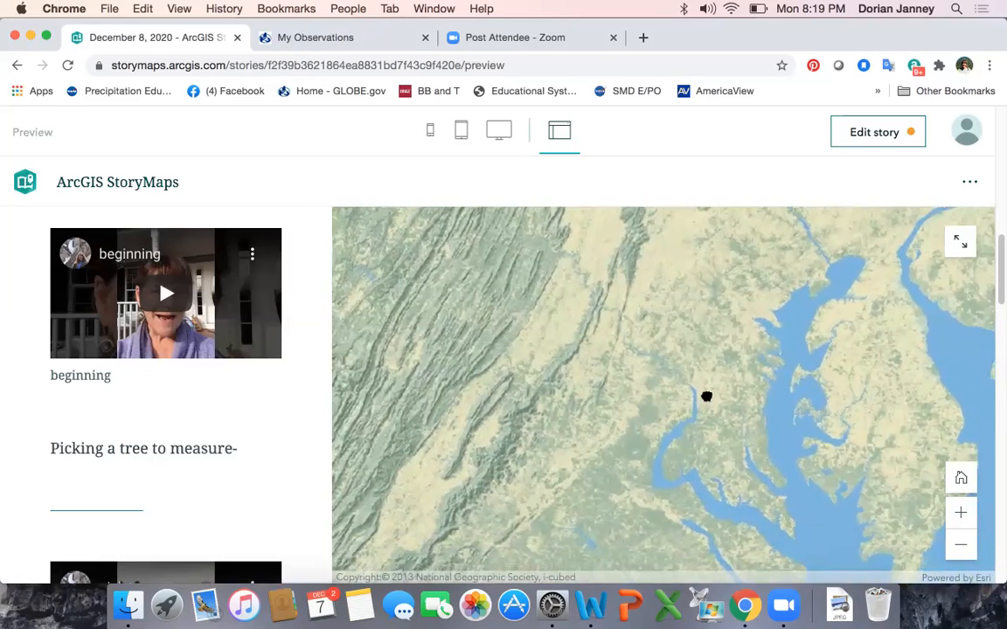
left_click_drag(633, 364, 647, 364)
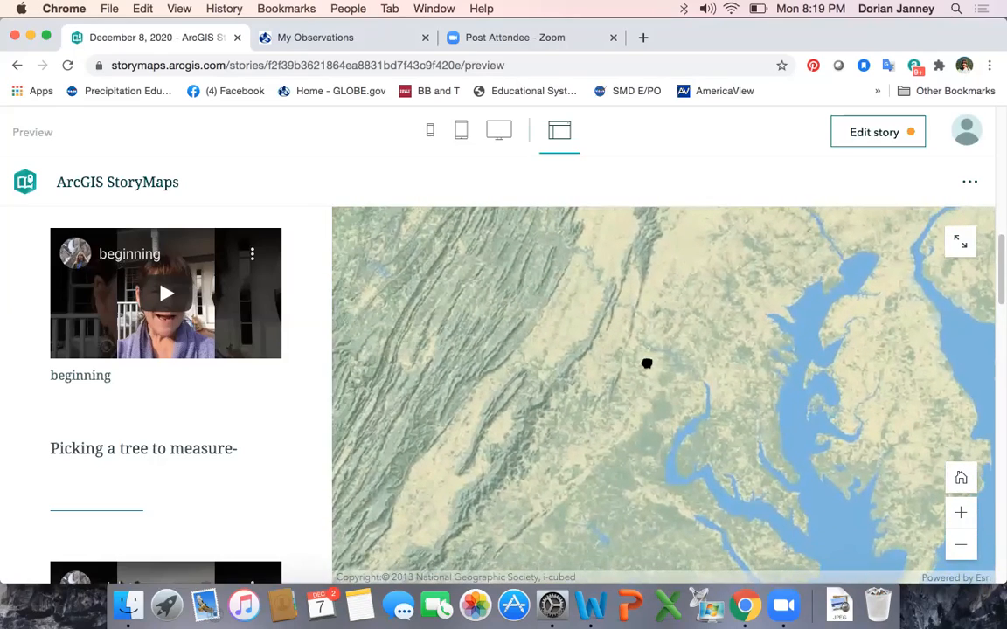
left_click(953, 510)
left_click_drag(710, 401, 743, 401)
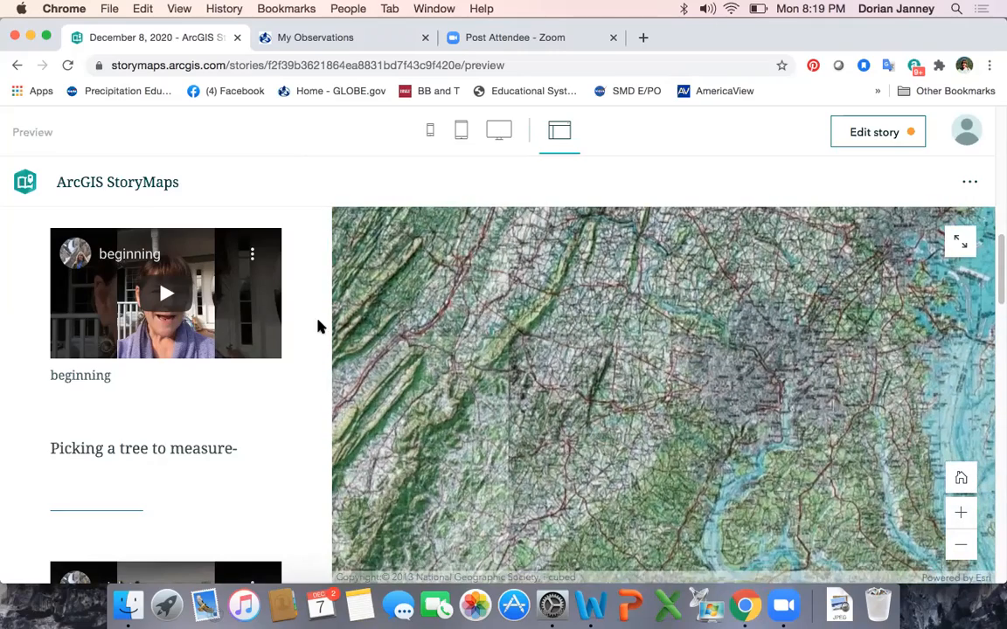
Step: Play the "beginning" video in full screen, raise the sound volume, and exit full screen
left_click(166, 293)
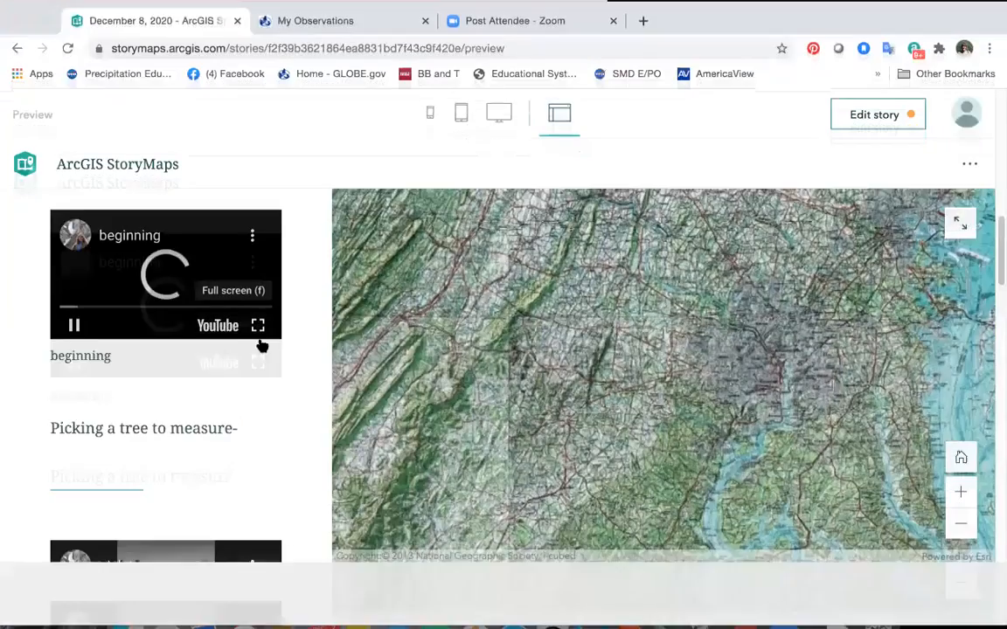
left_click(259, 341)
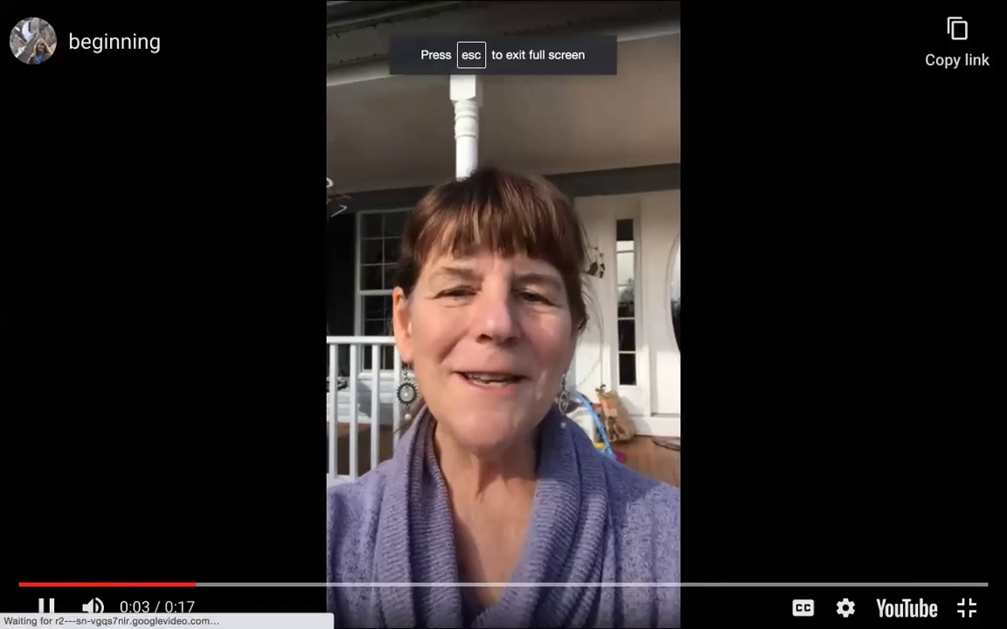
key("XF86AudioRaiseVolume")
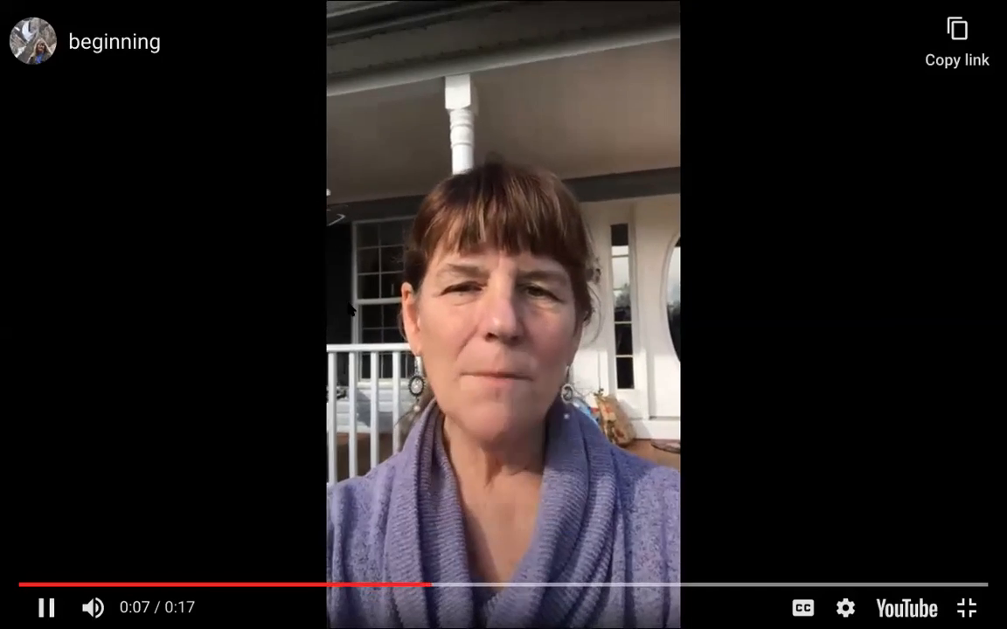
key("Escape")
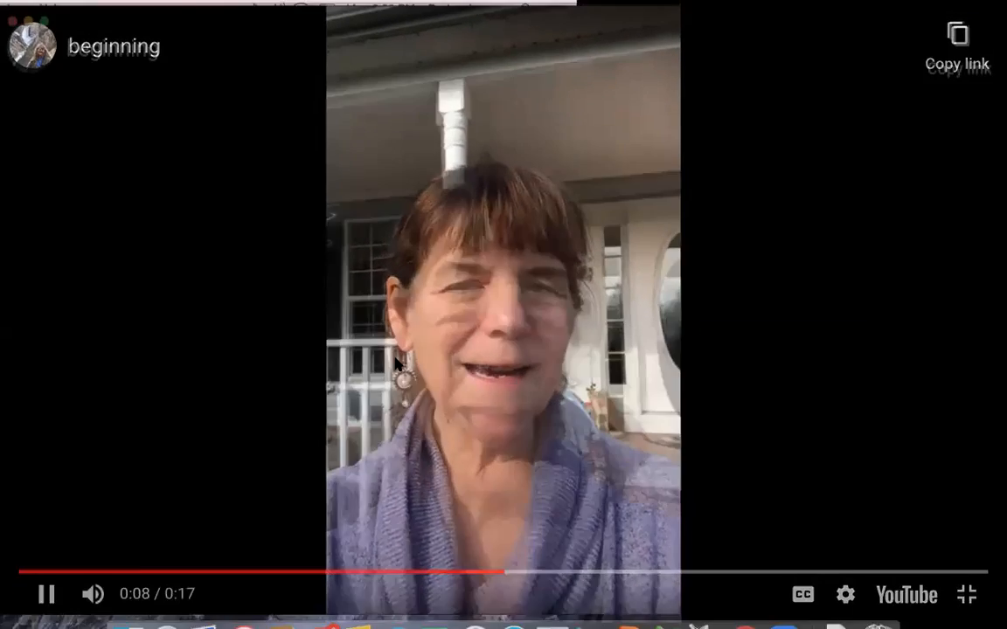
Step: Play the "pick tree" video in full screen, raise the sound volume, and return to the story preview
scroll(240, 375, "down", 3)
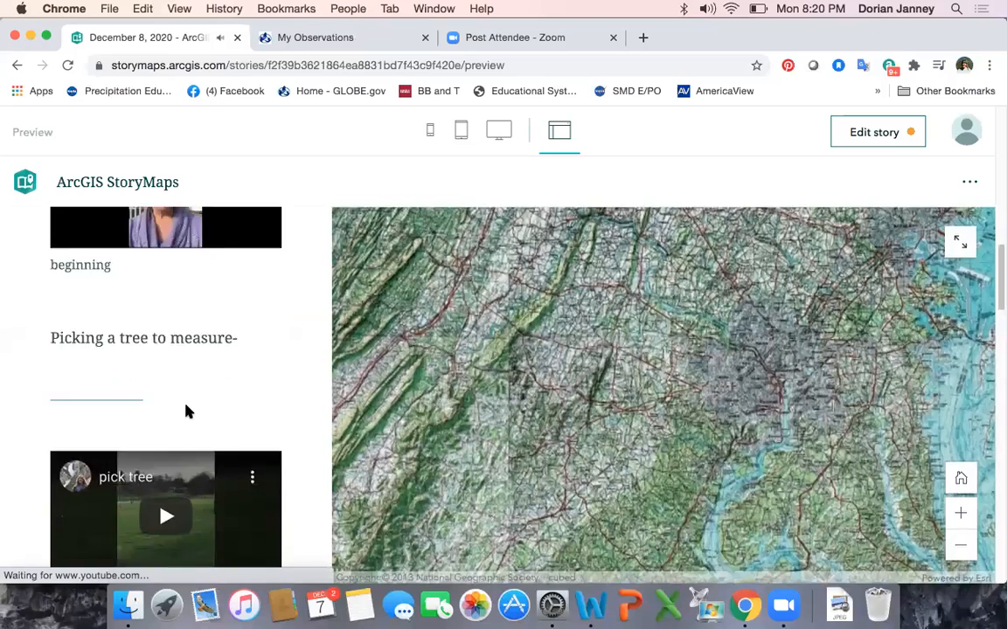
scroll(186, 411, "down", 3)
left_click(166, 298)
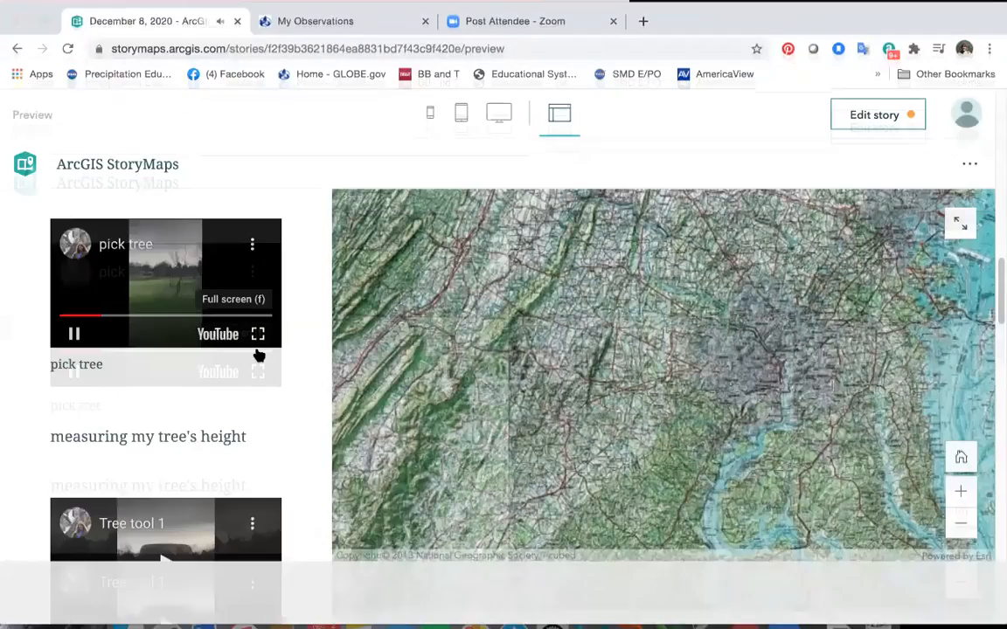
left_click(258, 353)
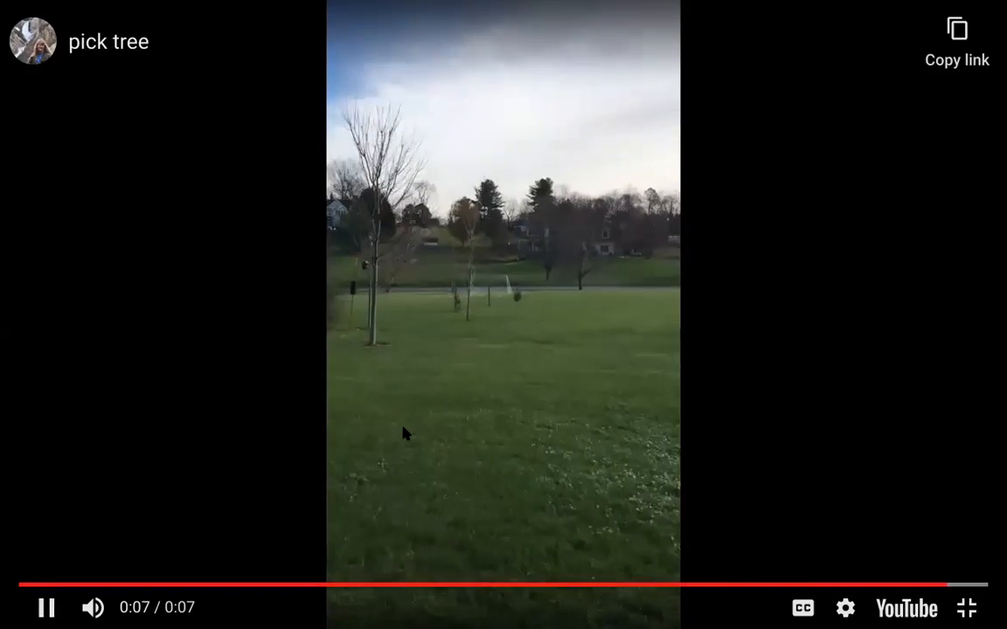
key("XF86AudioRaiseVolume")
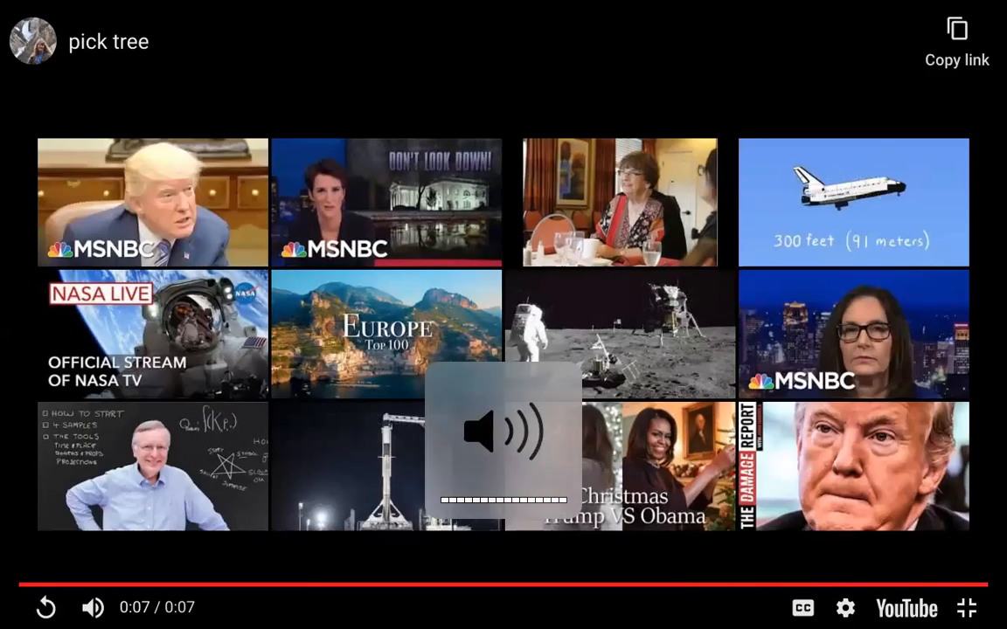
left_click(966, 607)
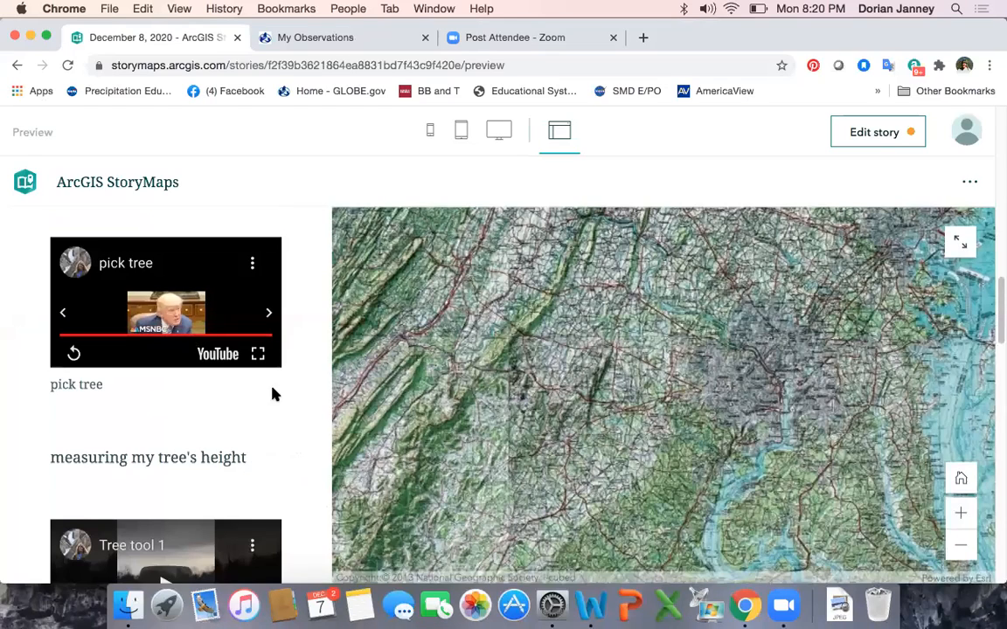
Step: Test the My Observations button below the "Tree tool 1" video by opening its linked page
scroll(262, 397, "down", 4)
scroll(259, 404, "up", 7)
scroll(258, 404, "down", 6)
left_click(143, 439)
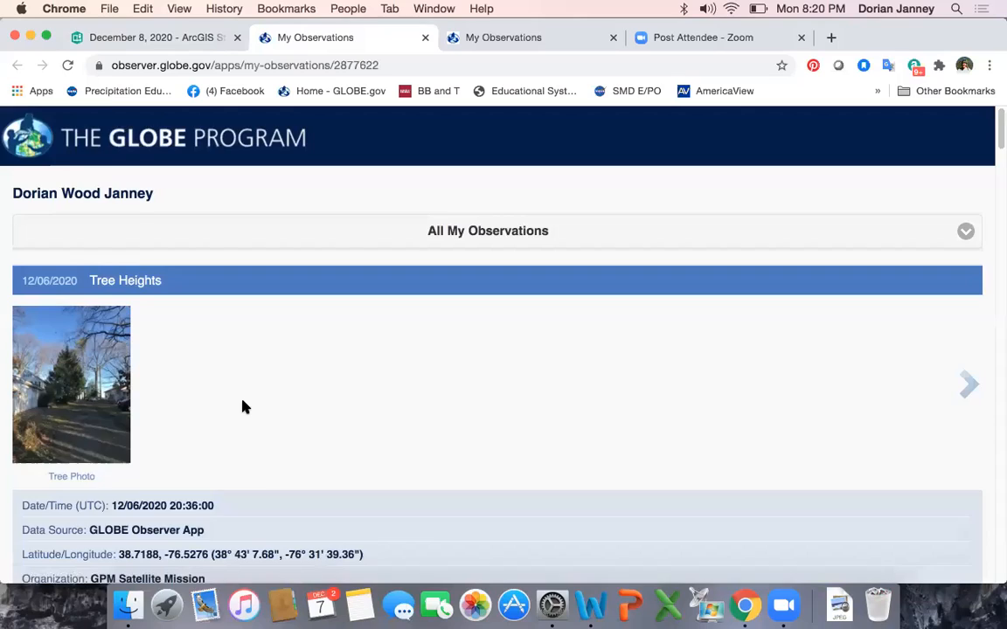
Step: Examine the list of GLOBE observations, load more entries, and read the details of the 12/03/2020 Land Cover record
scroll(245, 406, "down", 1)
scroll(245, 407, "down", 15)
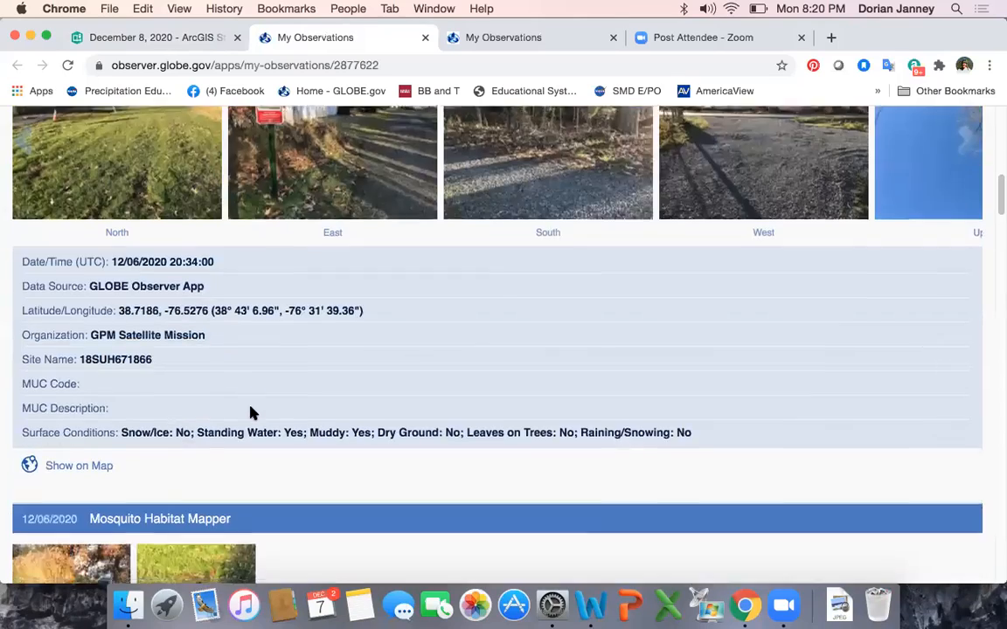
scroll(252, 414, "down", 20)
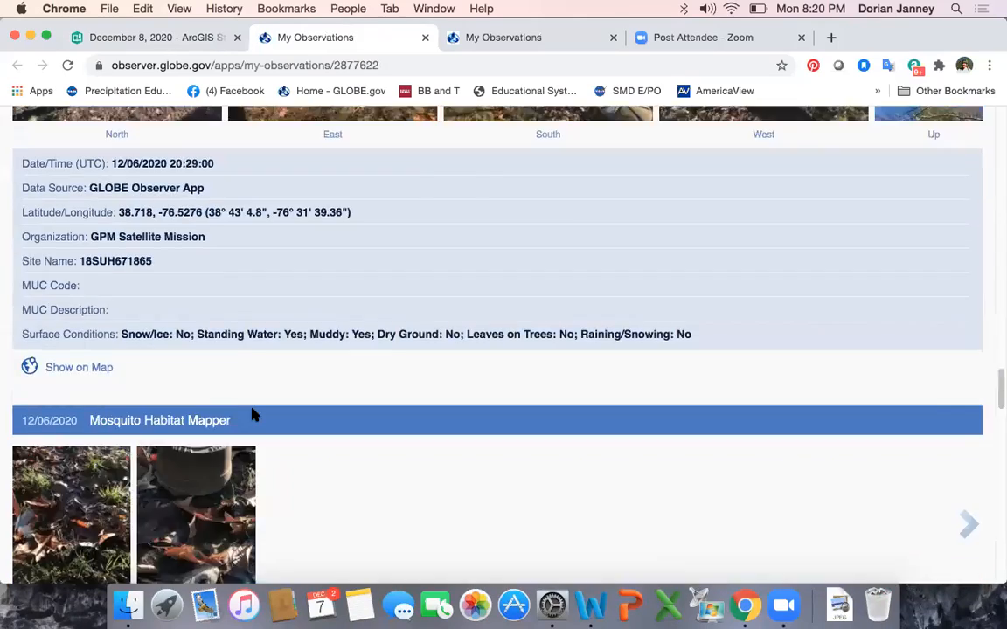
scroll(252, 414, "down", 15)
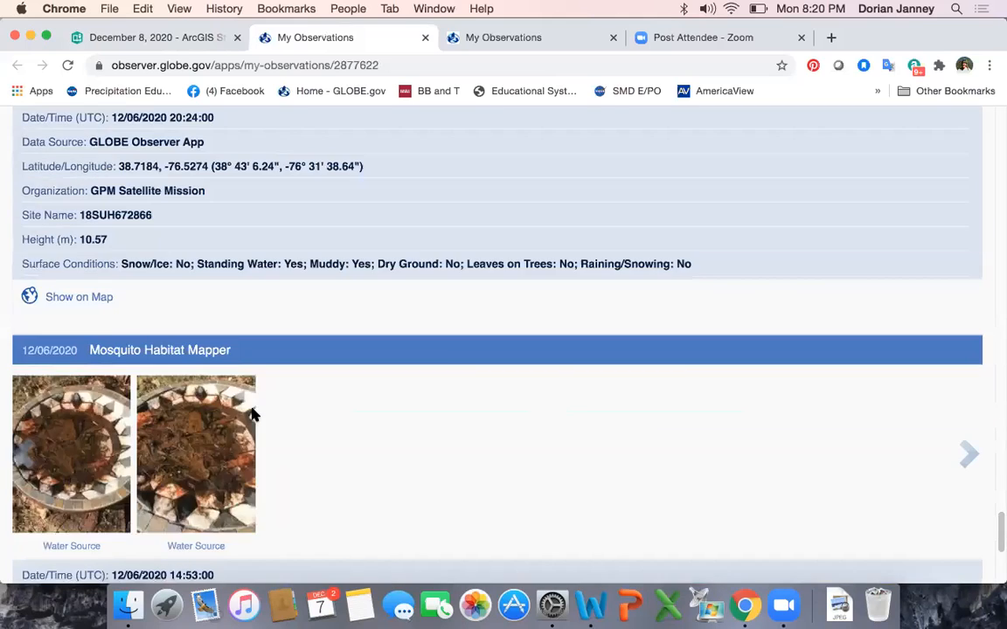
scroll(251, 415, "down", 5)
left_click(394, 562)
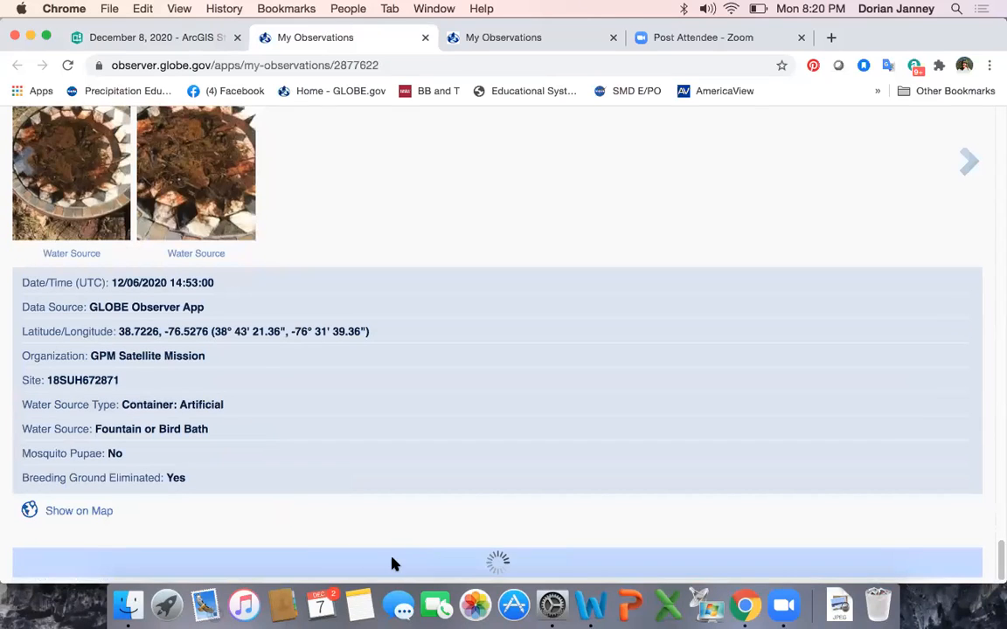
scroll(247, 395, "down", 5)
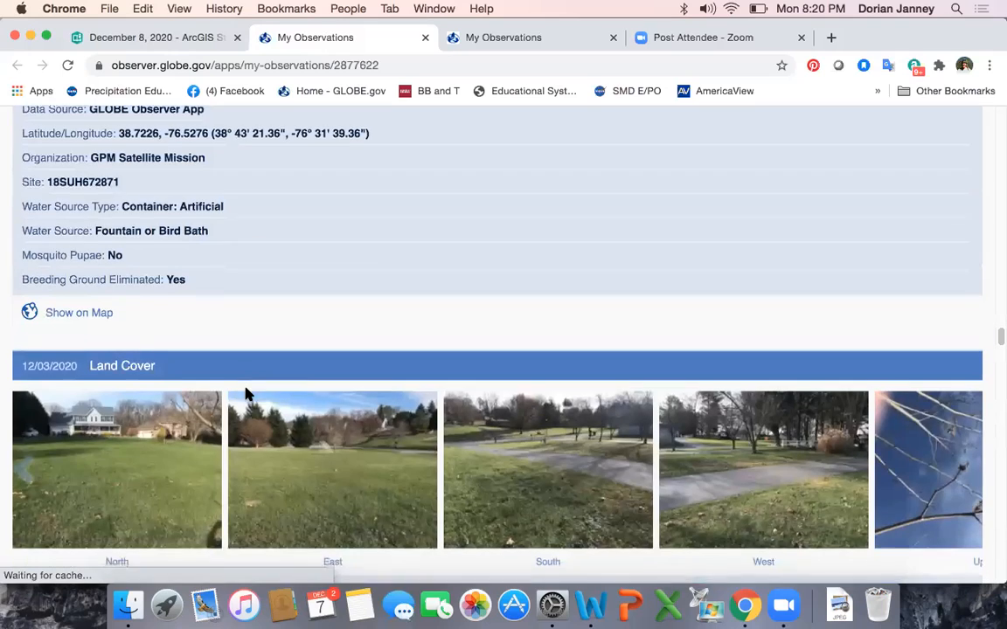
scroll(119, 314, "down", 7)
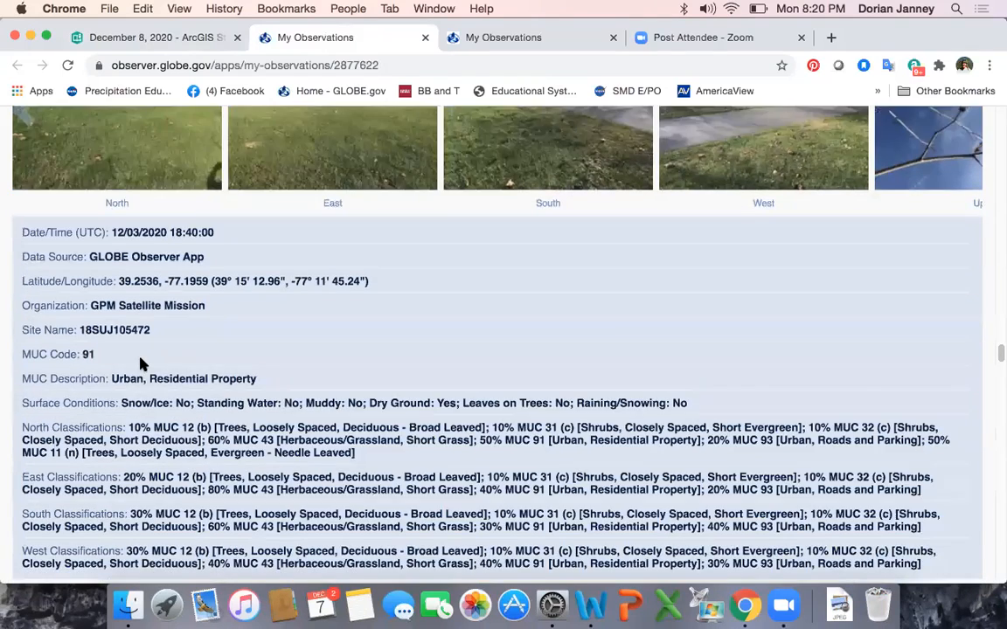
Step: Enlarge the tree photo of the 12/03/2020 Tree Heights record, close it, and read that record's details
left_click(91, 393)
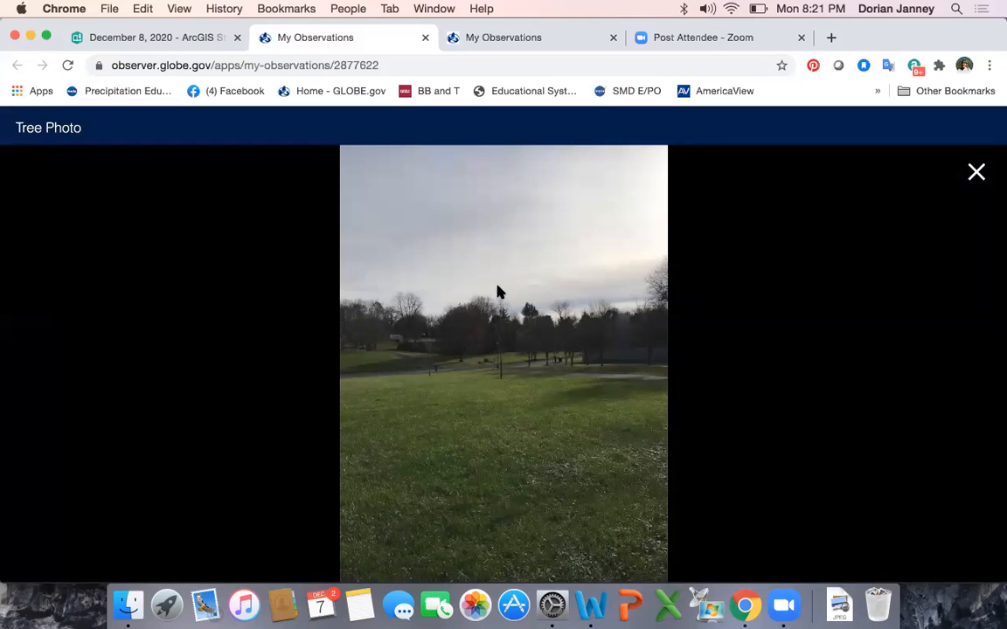
left_click(940, 194)
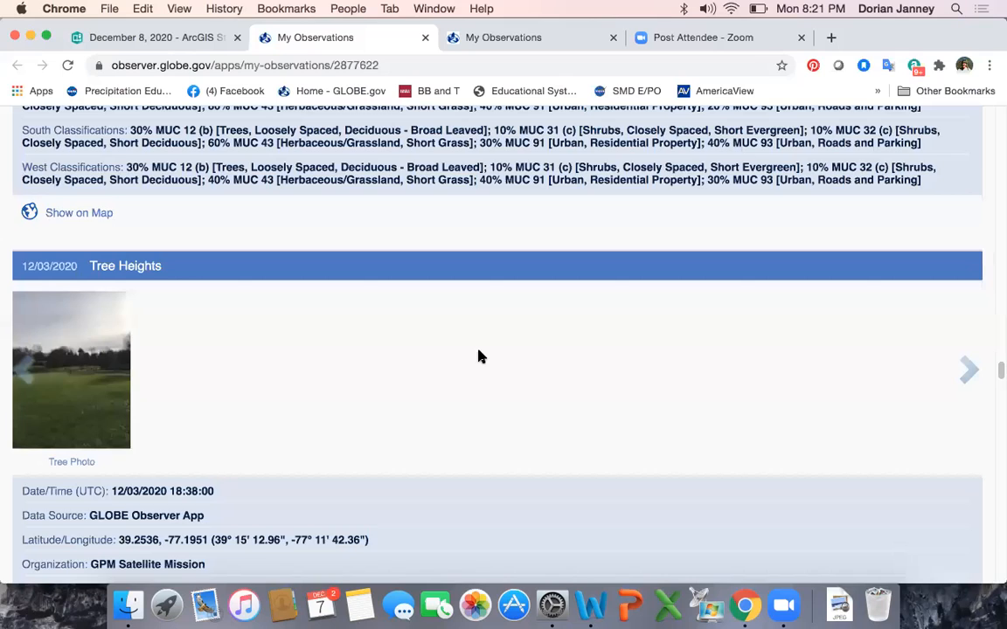
scroll(479, 356, "down", 5)
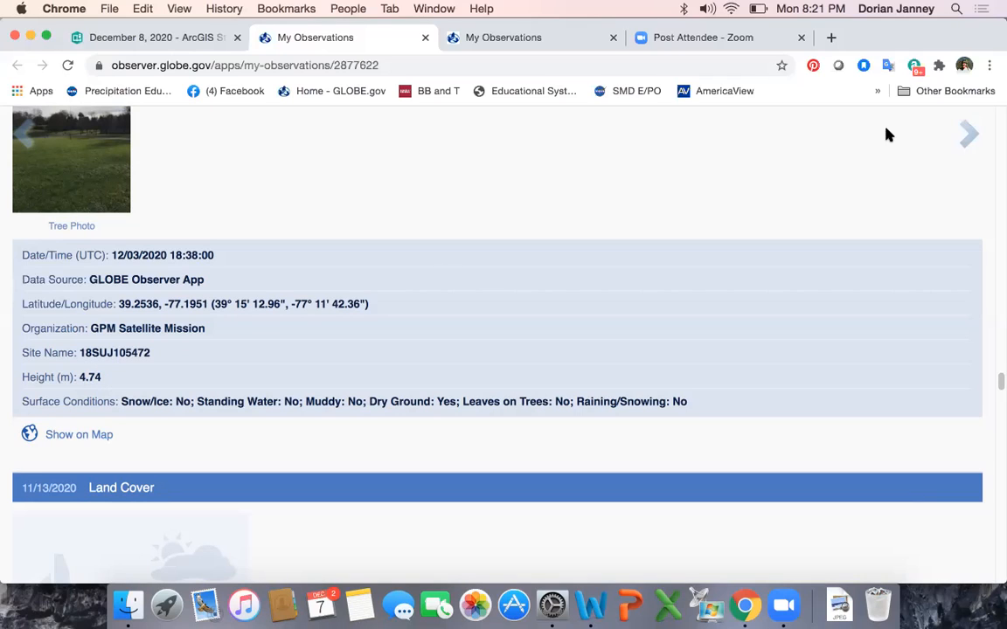
Step: Close the newly opened My Observations page to return to the story preview, and switch to Zoom
left_click(426, 38)
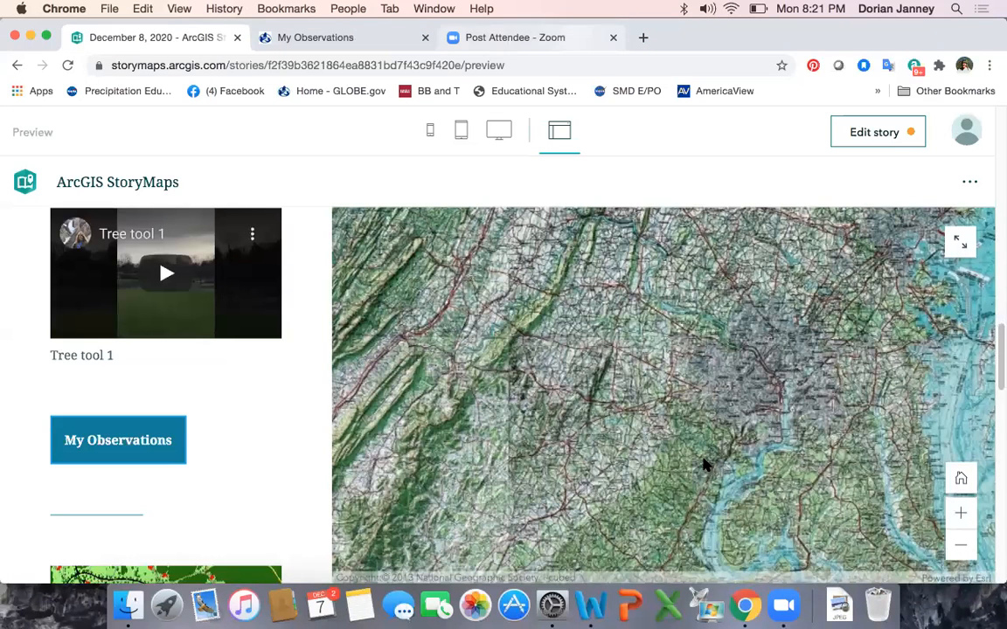
left_click(784, 605)
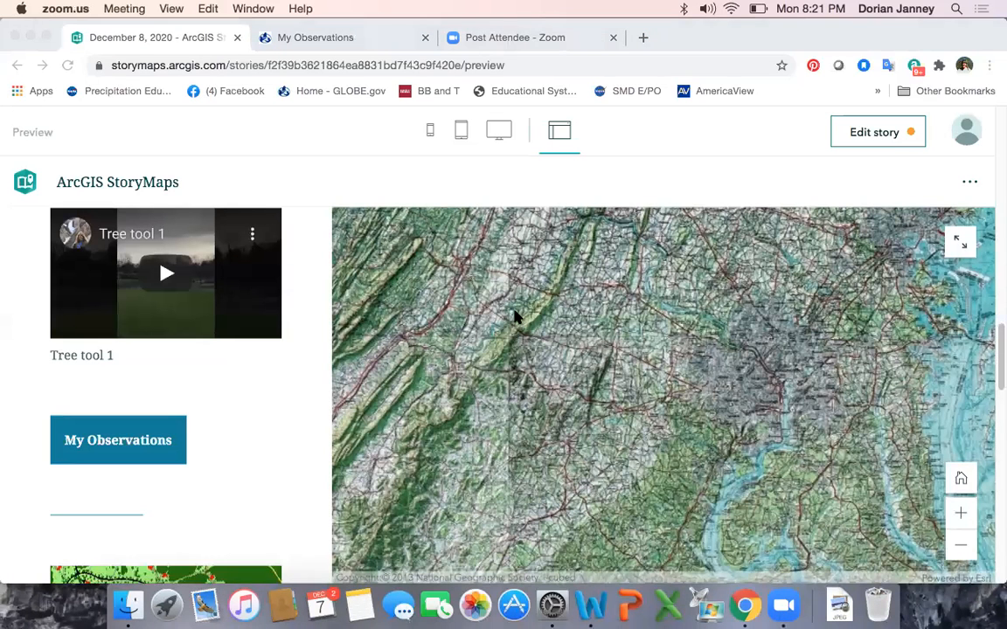